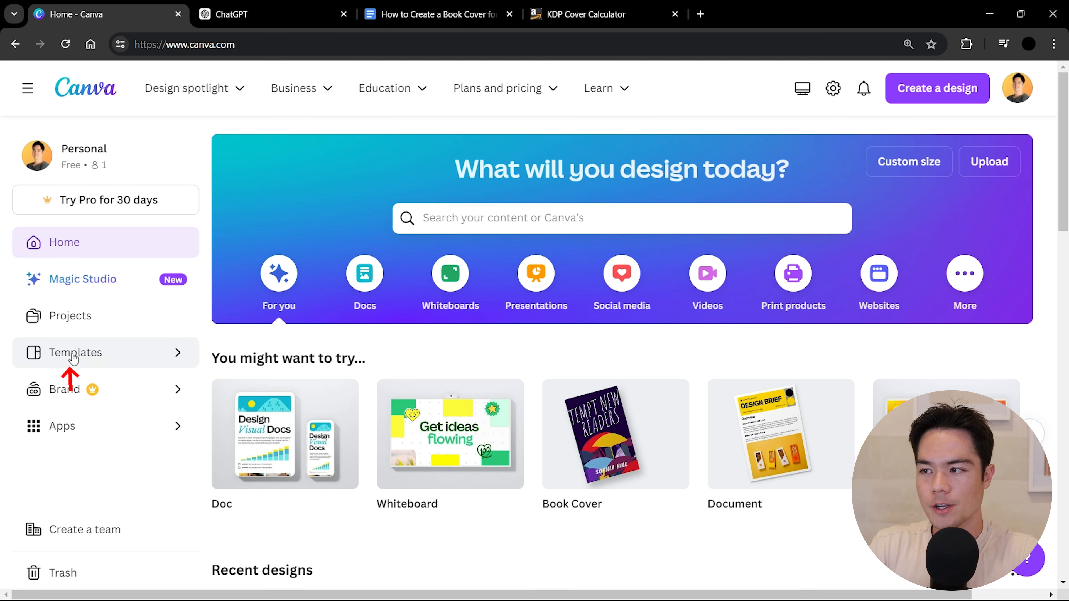
Open the template library and search it for "self help book cover".
left_click(84, 353)
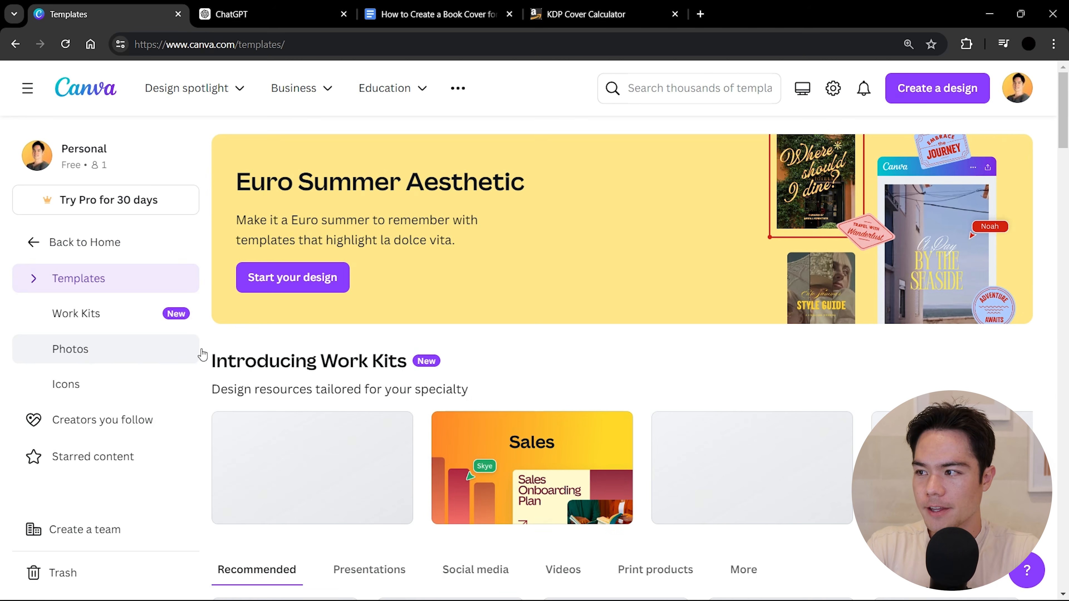
scroll(441, 366, "down", 10)
scroll(444, 367, "down", 15)
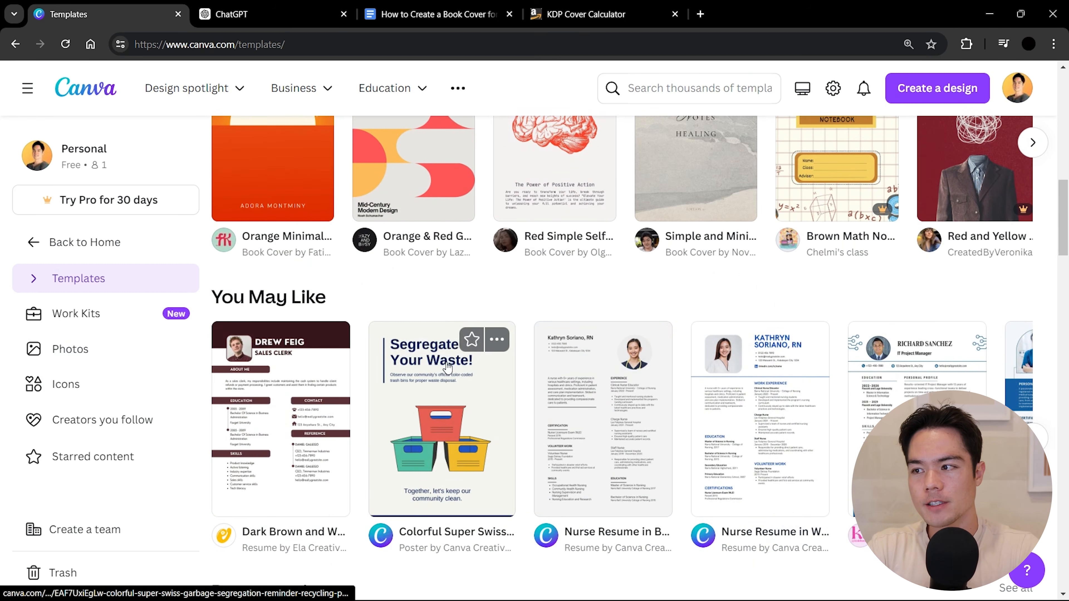
scroll(450, 365, "down", 5)
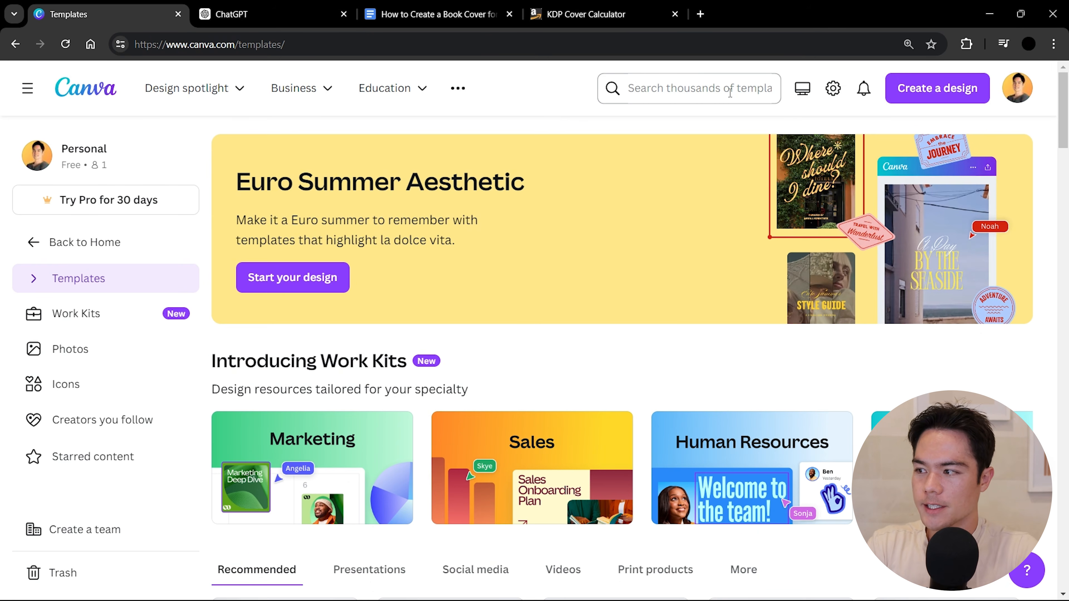
left_click(730, 93)
type("s")
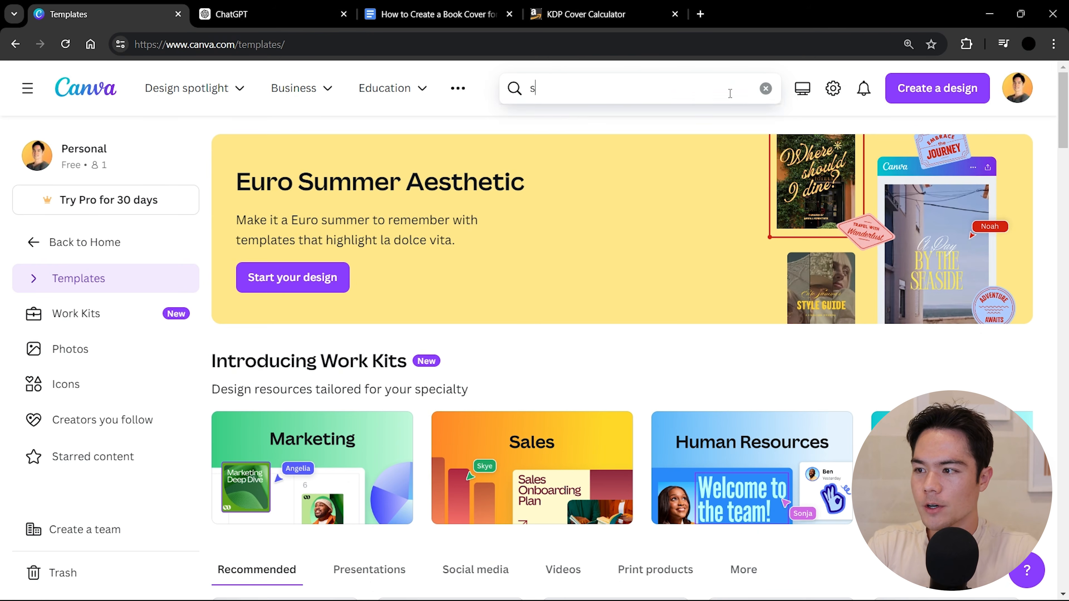
type("elf help book cover")
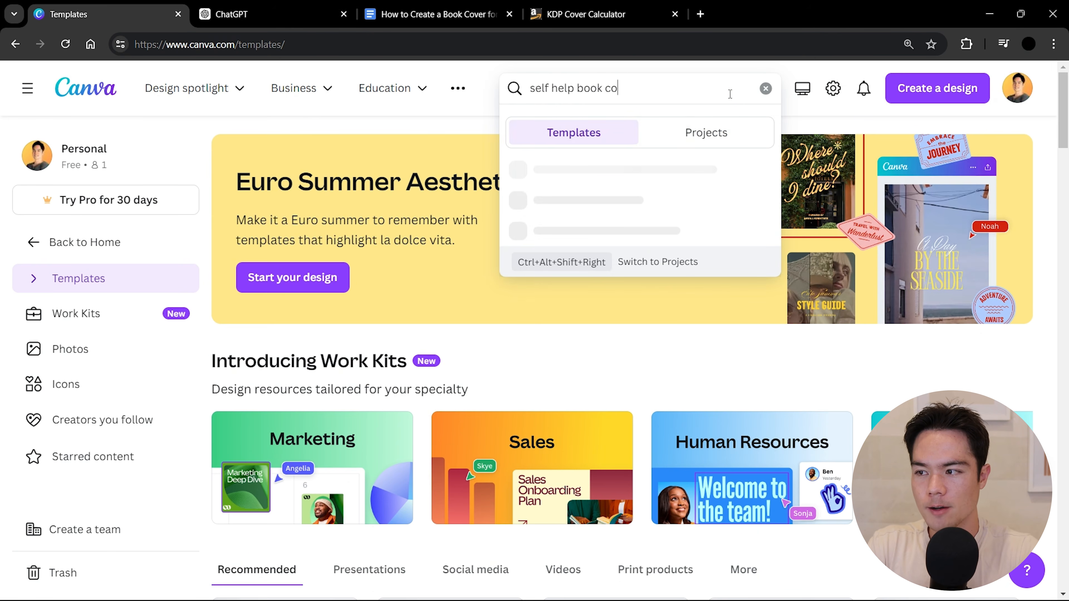
key("Return")
Browse the self-help cover templates and start a design from the Orange Minimalist Self-Help Book Cover.
scroll(708, 204, "down", 6)
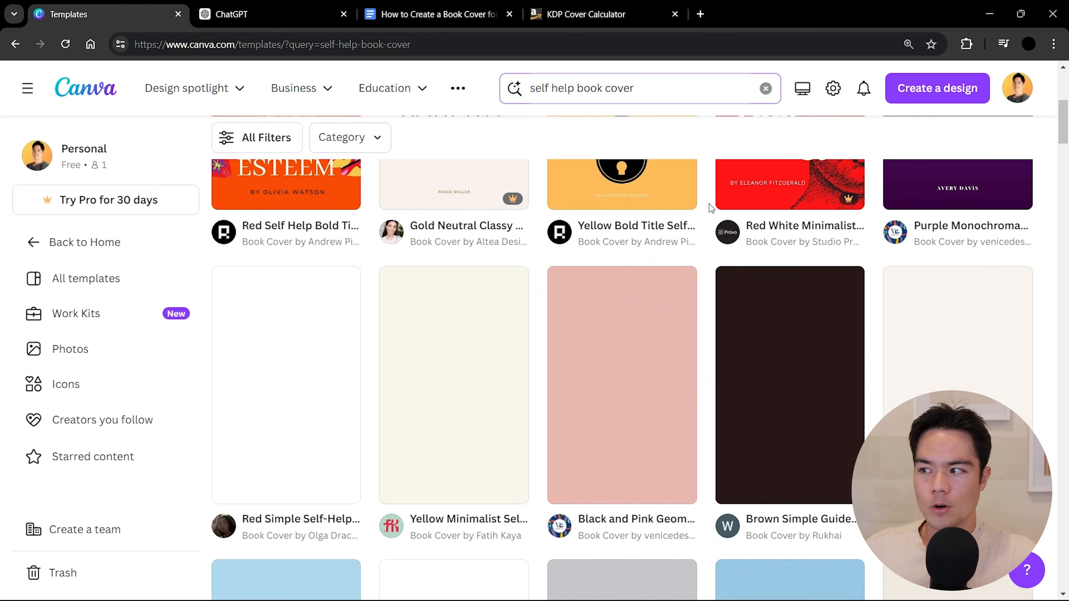
scroll(703, 236, "down", 6)
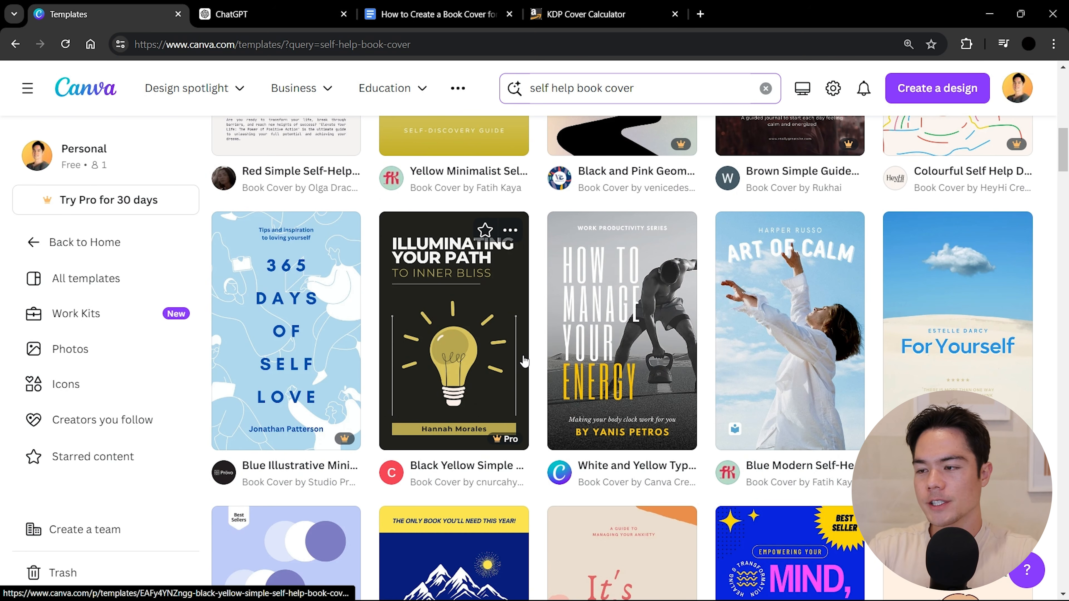
scroll(524, 361, "down", 3)
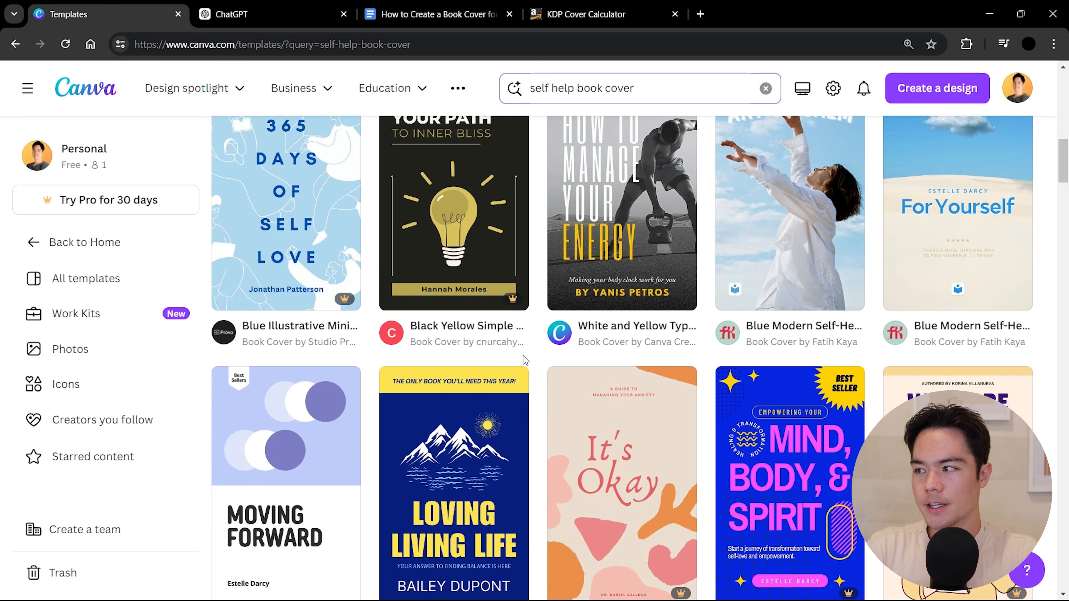
scroll(523, 356, "down", 5)
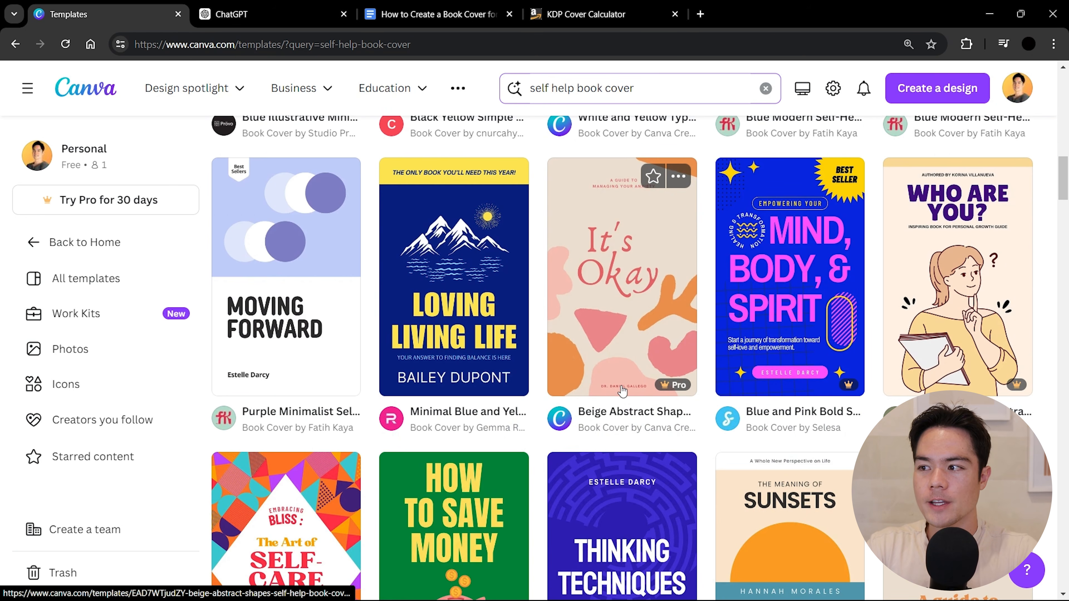
mouse_move(665, 390)
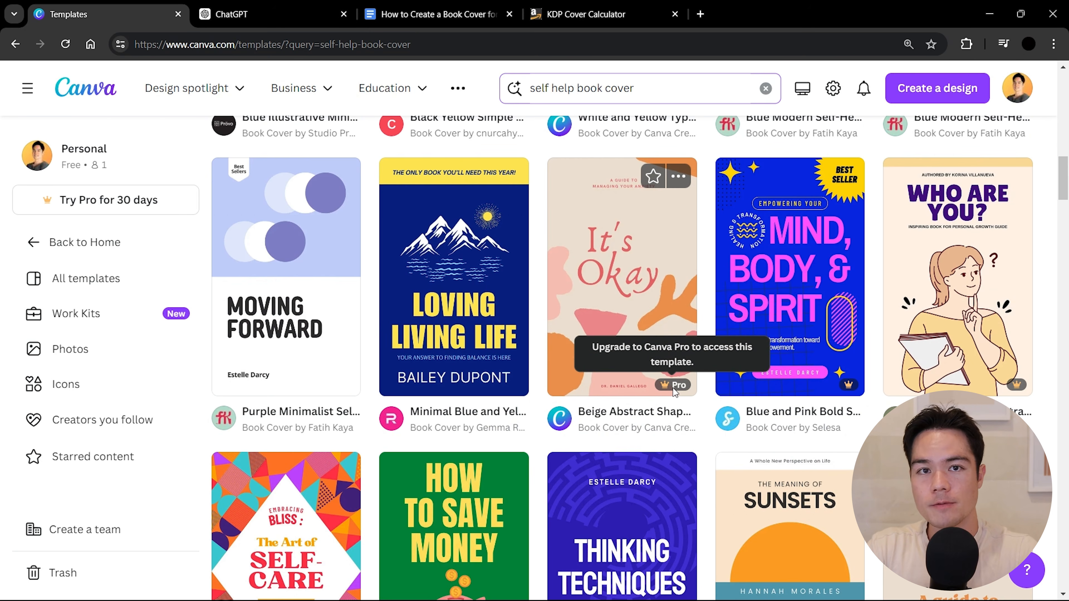
scroll(673, 387, "down", 9)
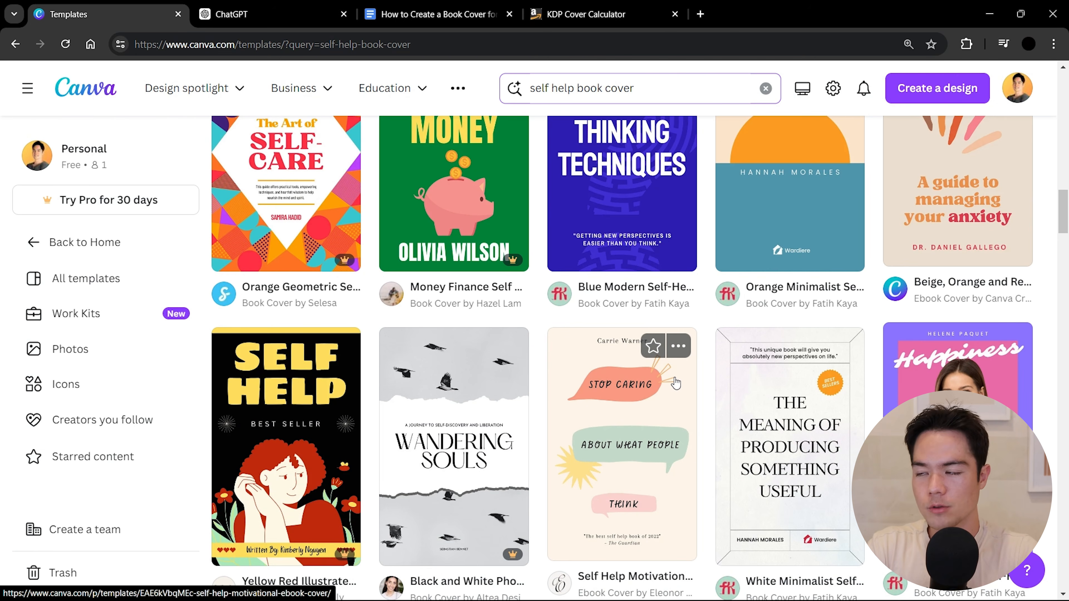
scroll(687, 416, "up", 3)
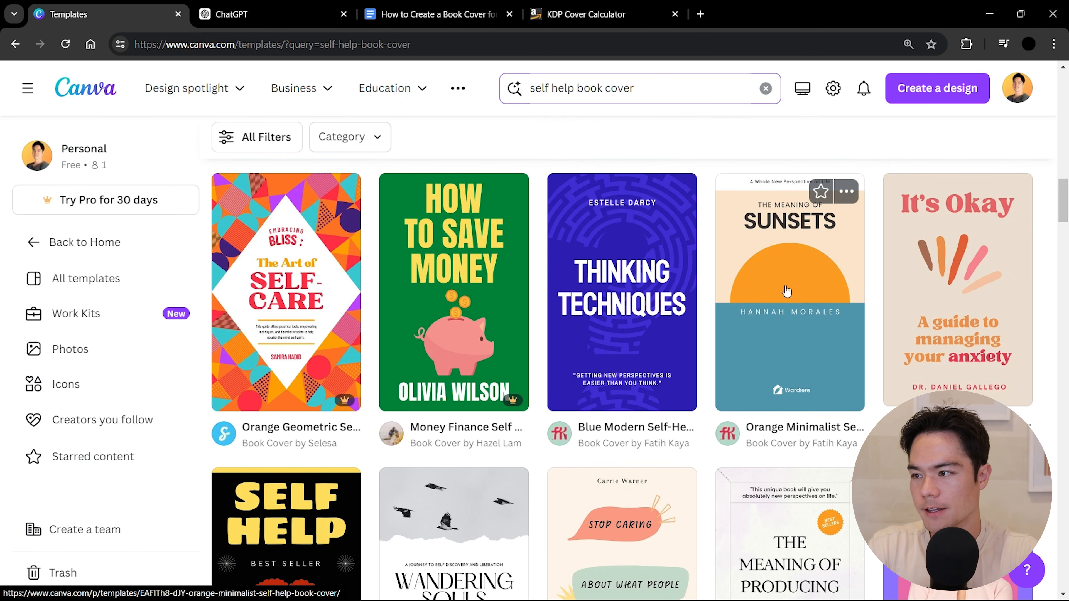
left_click(783, 363)
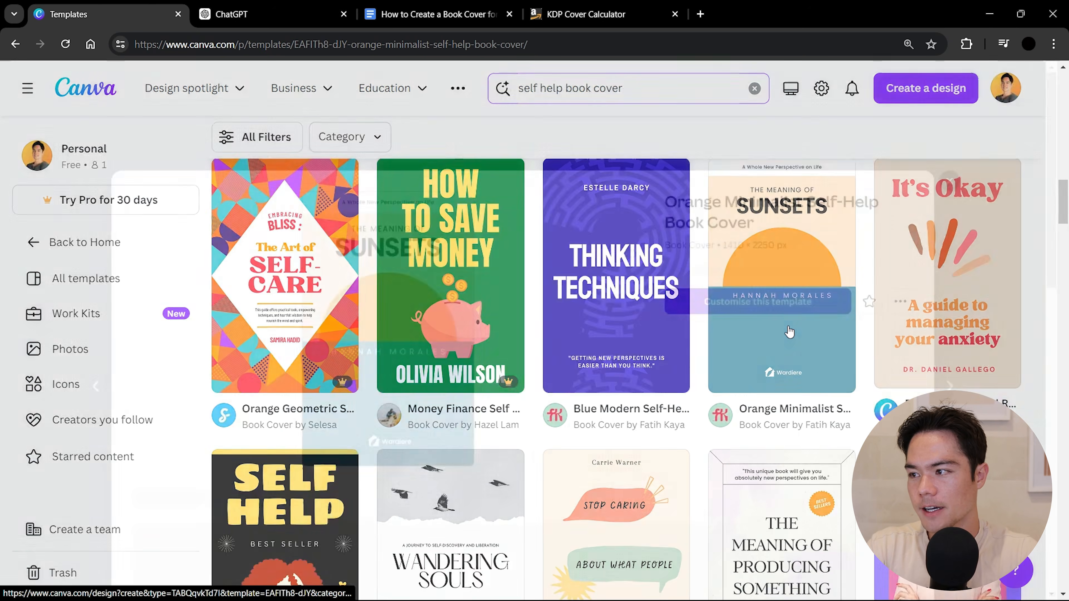
left_click(800, 248)
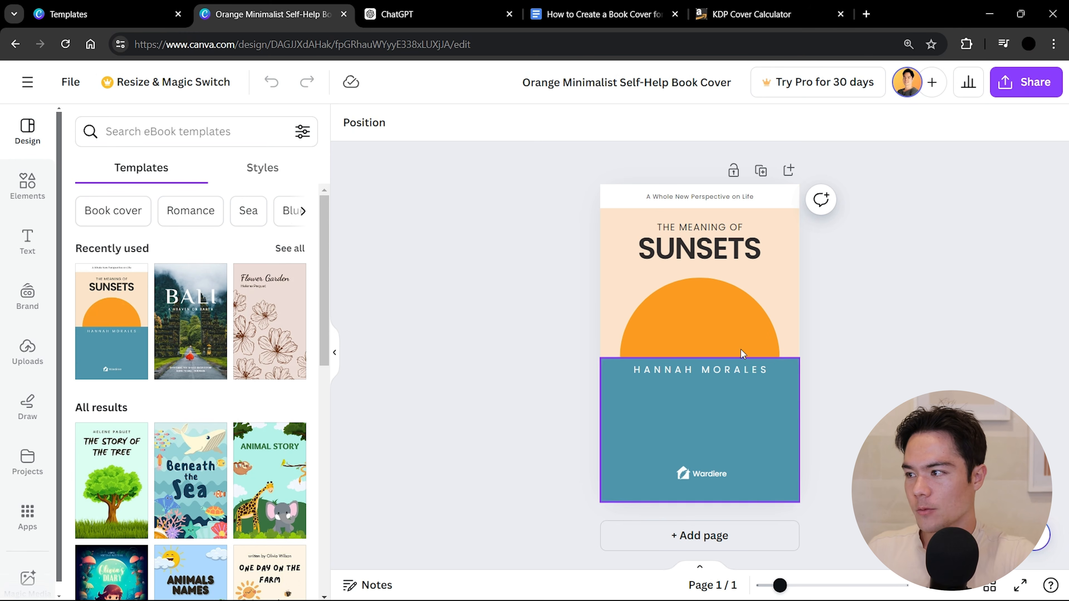
Collapse the template list and delete the Wardiere text and its house logo from the cover.
left_click(337, 356)
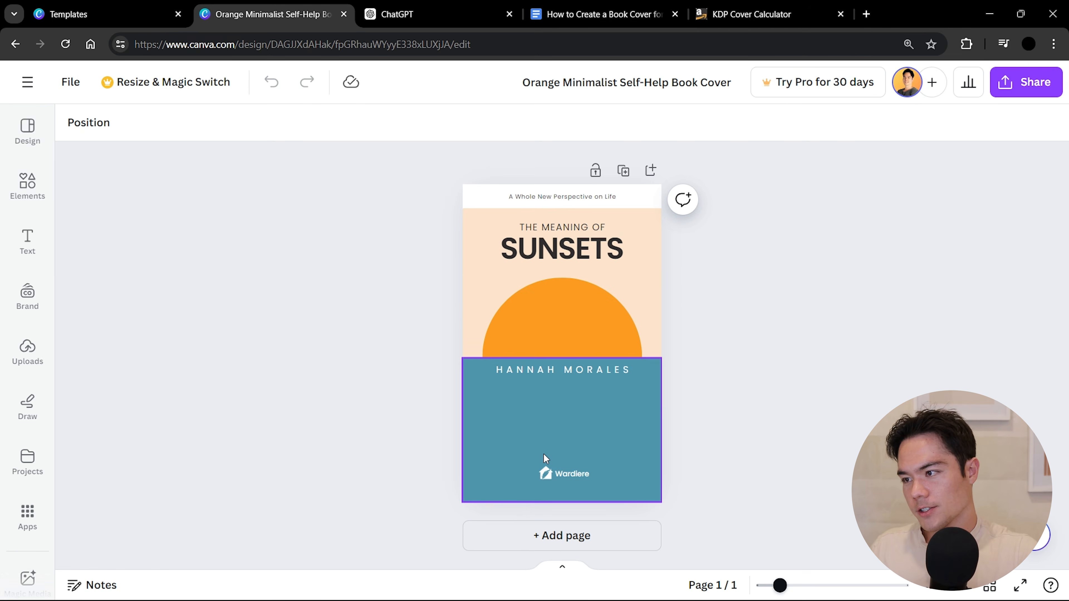
left_click(705, 373)
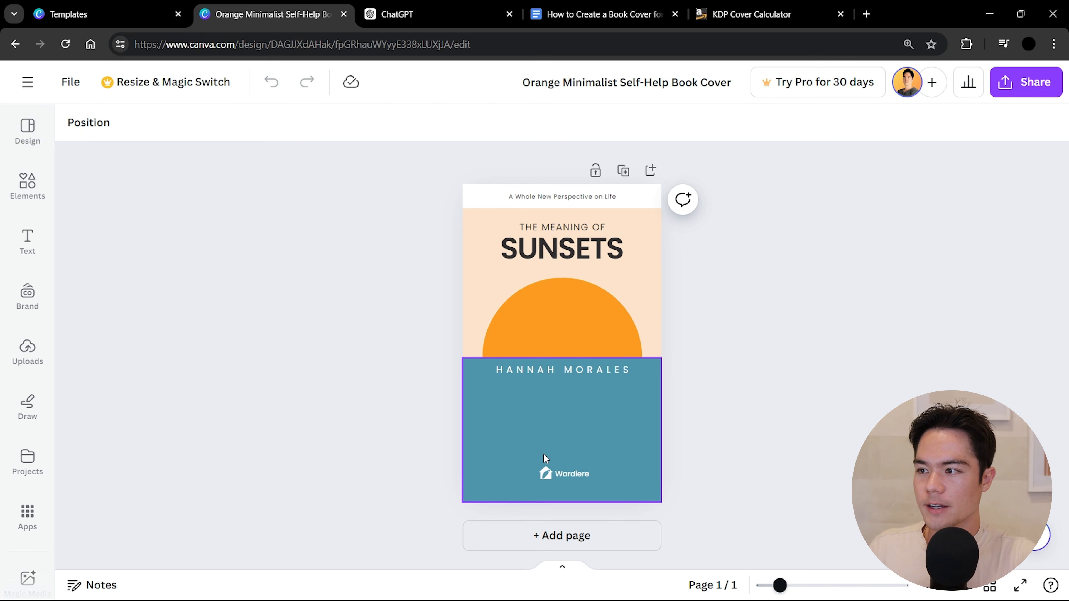
left_click(571, 475)
key("Delete")
left_click(546, 473)
key("Delete")
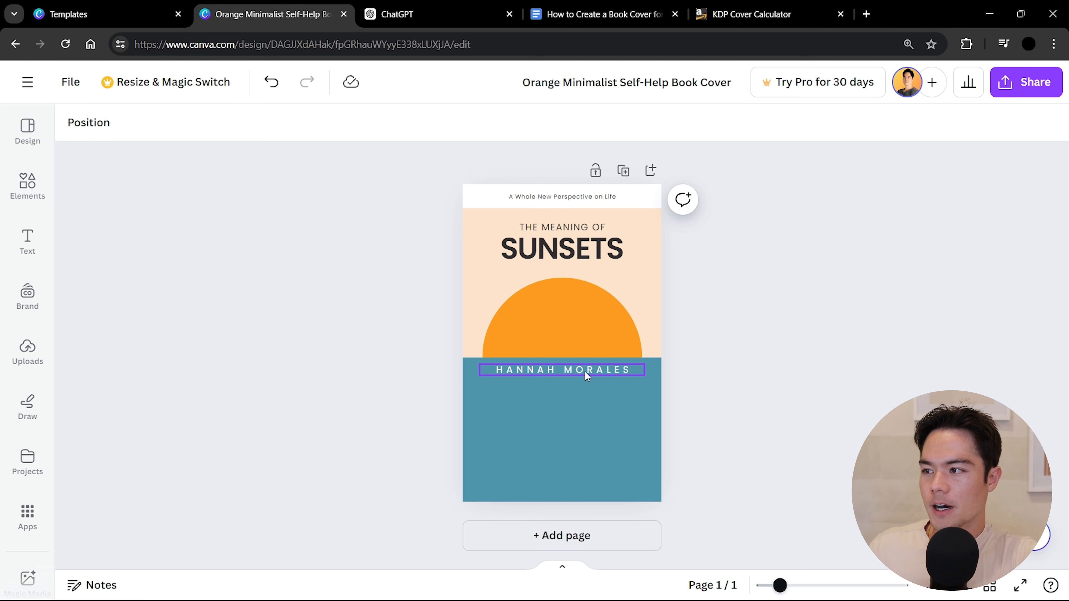
Move the author name down near the cover's lower edge and shorten the blue block by lowering its upper edge.
left_click(584, 371)
left_click_drag(583, 373, 584, 490)
left_click(584, 381)
left_click_drag(562, 358, 562, 398)
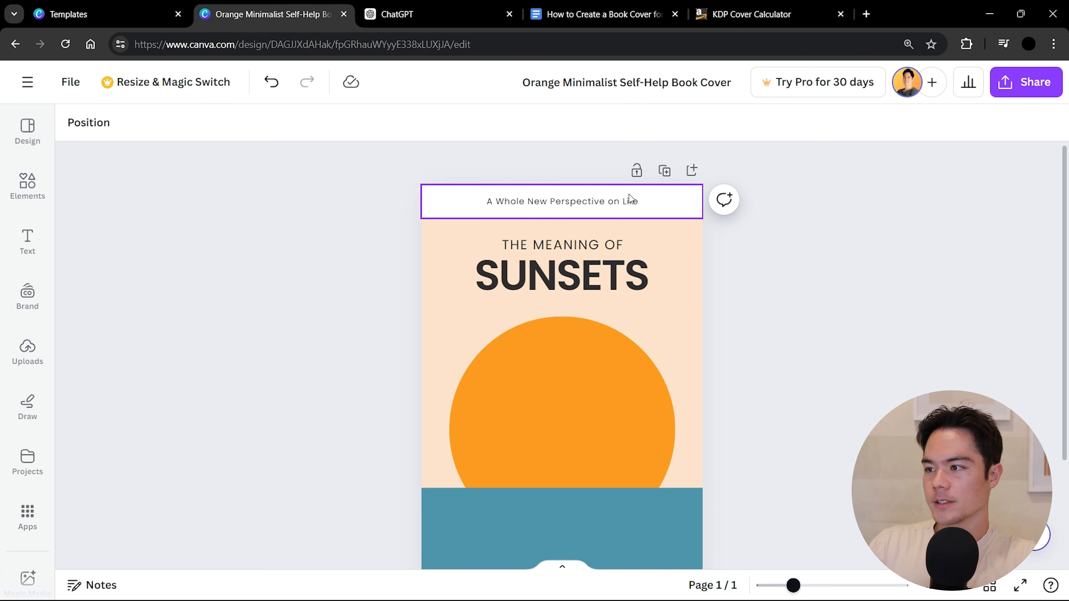
Delete the white banner with its tagline and move the two title lines up on the cover.
left_click_drag(724, 224, 658, 196)
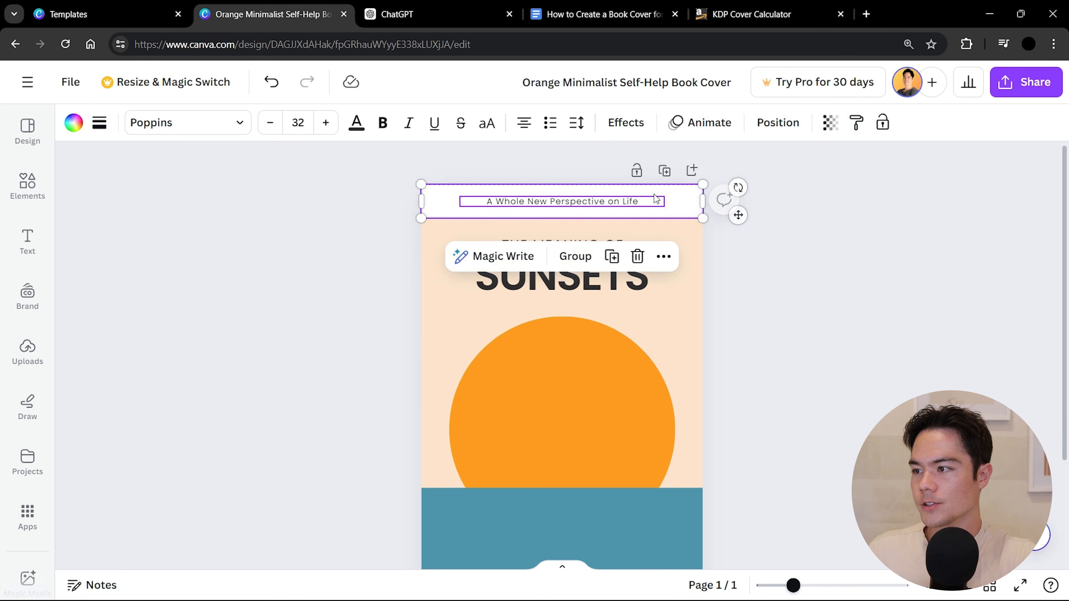
key("Delete")
left_click_drag(716, 284, 437, 238)
left_click_drag(551, 258, 552, 234)
Delete the orange sun circle from the middle of the cover.
left_click(621, 390)
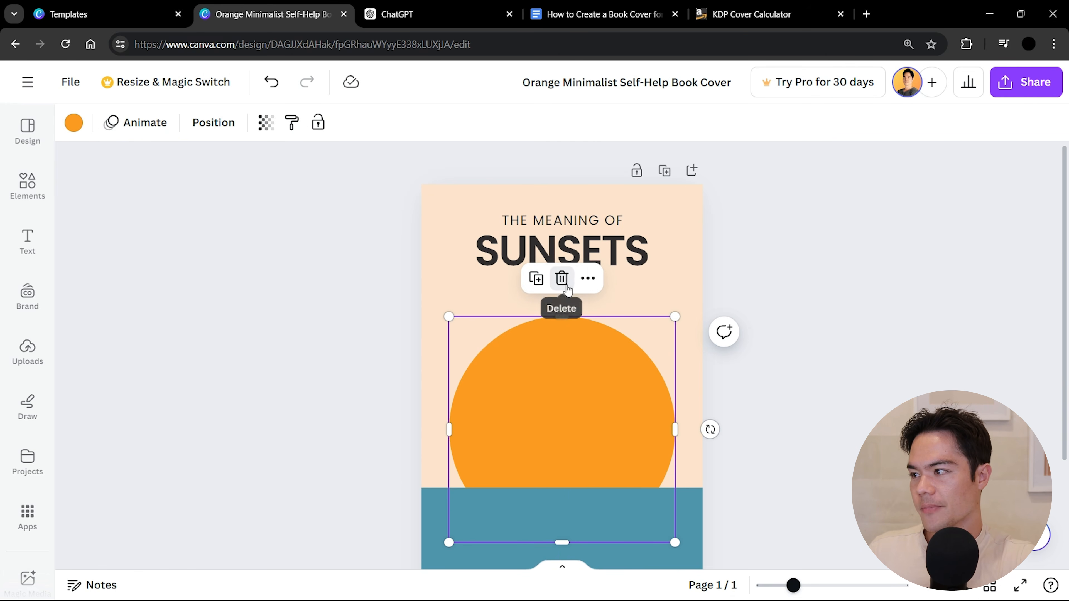
left_click(562, 279)
Fill the blue block behind the author name with the light green default solid color.
scroll(585, 295, "down", 3)
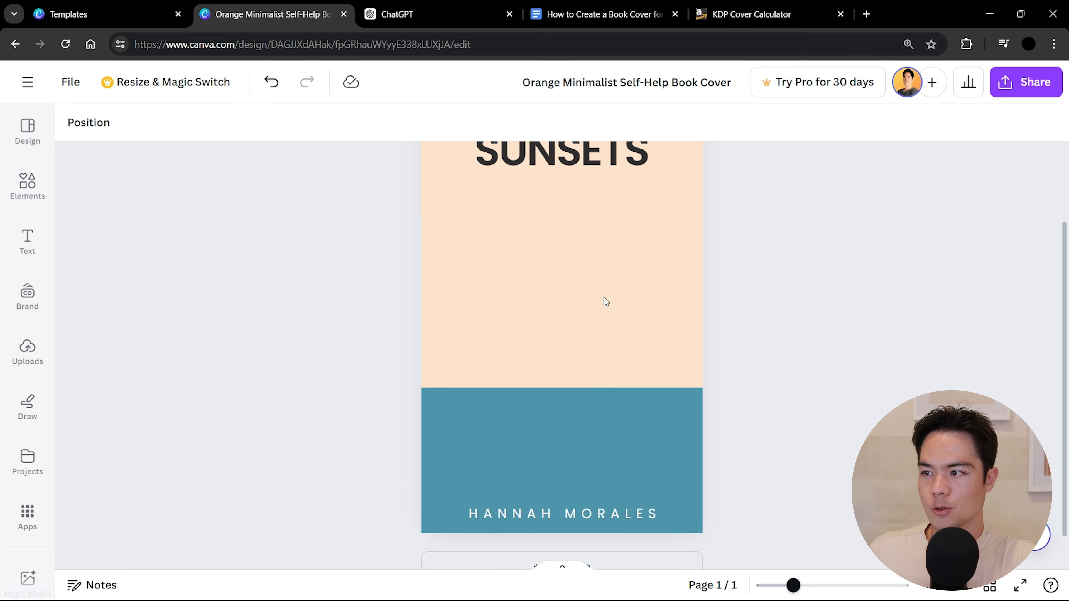
left_click(618, 396)
left_click(73, 122)
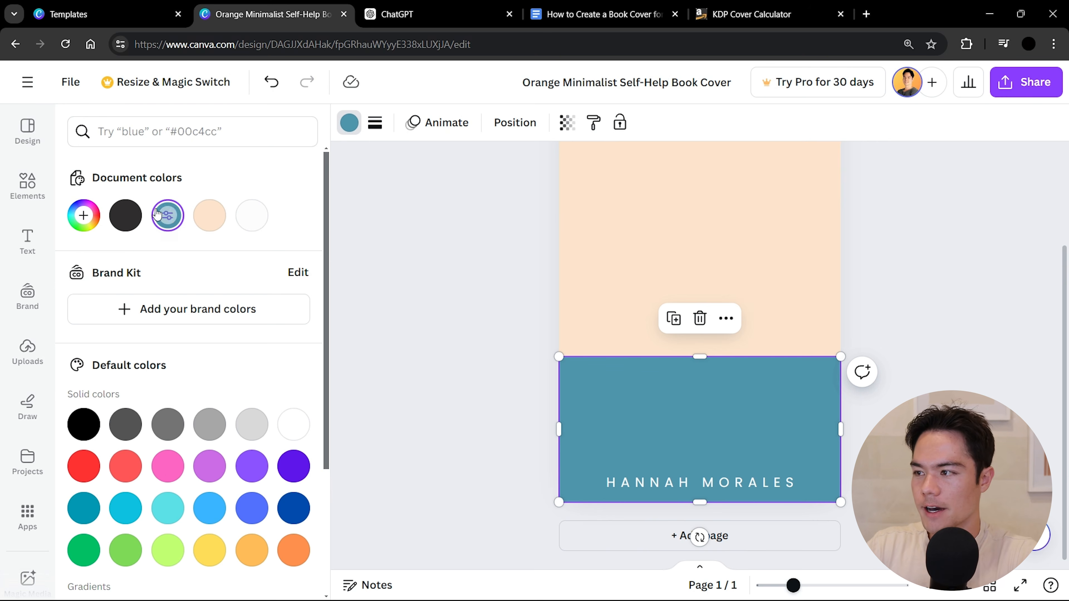
scroll(179, 422, "down", 4)
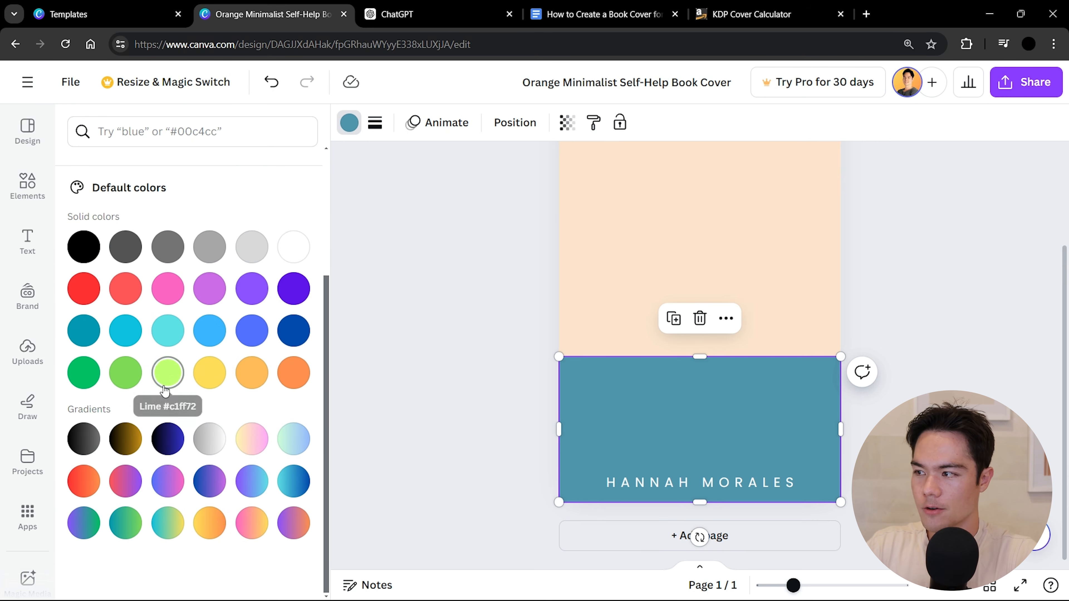
left_click(133, 445)
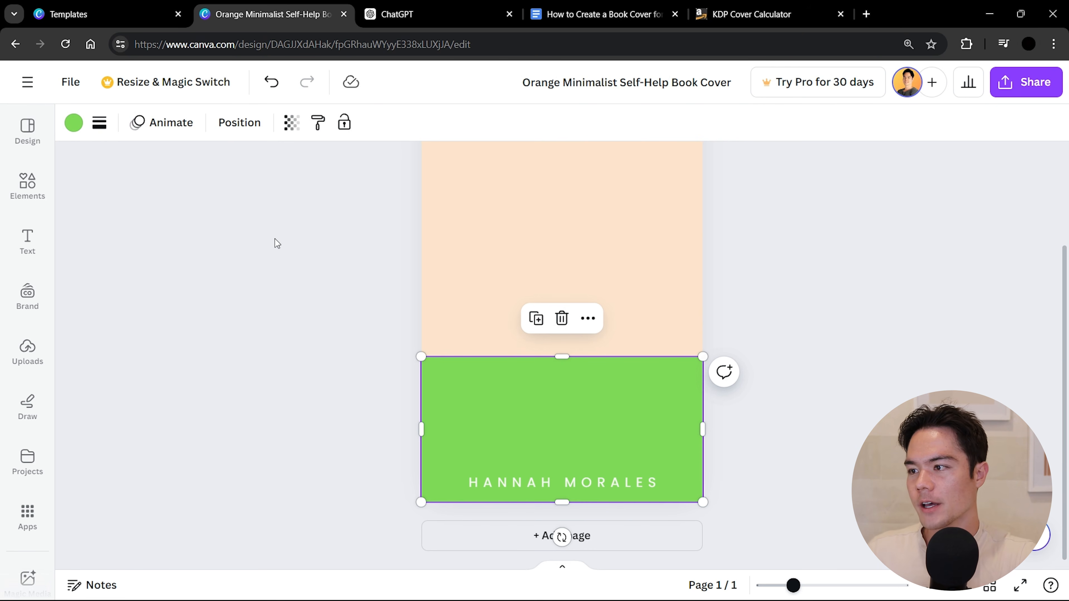
Give the block behind the author name a custom muted olive green color.
left_click(74, 123)
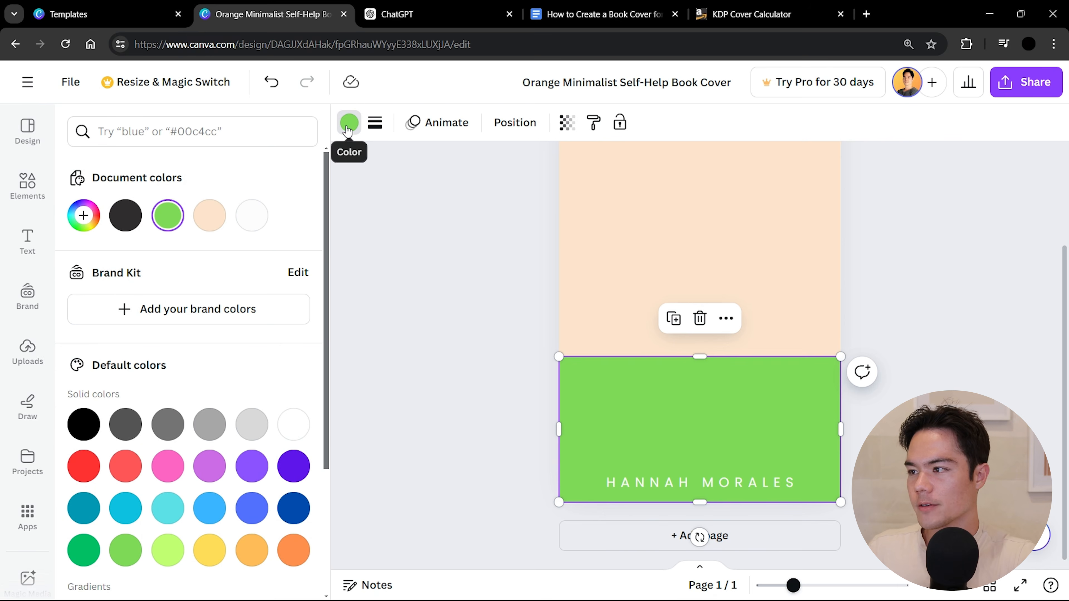
left_click(84, 216)
left_click_drag(186, 309, 162, 324)
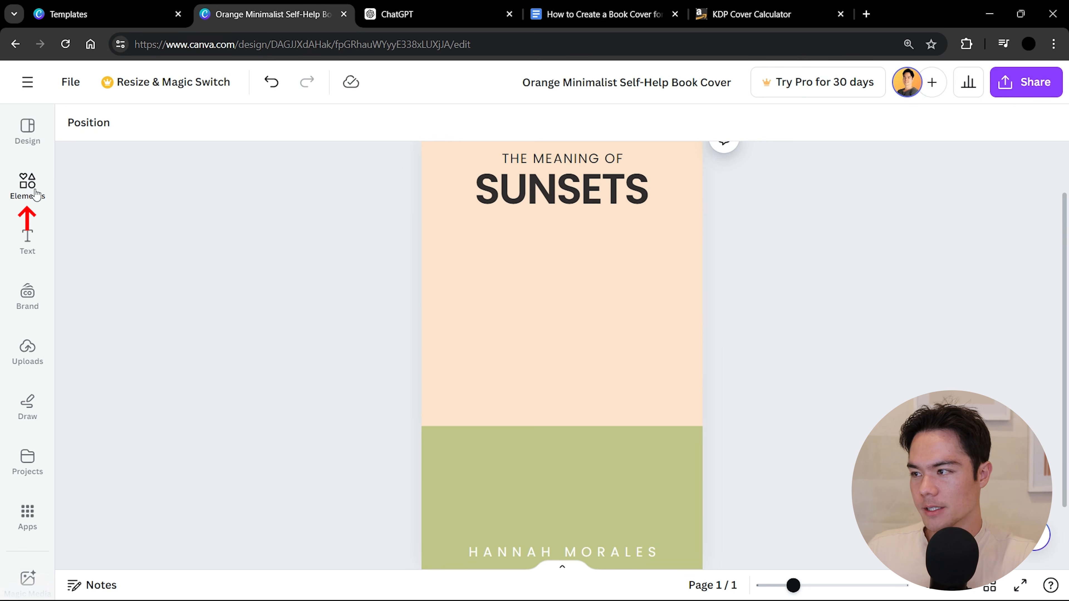
Search the design elements for "tree".
left_click(36, 195)
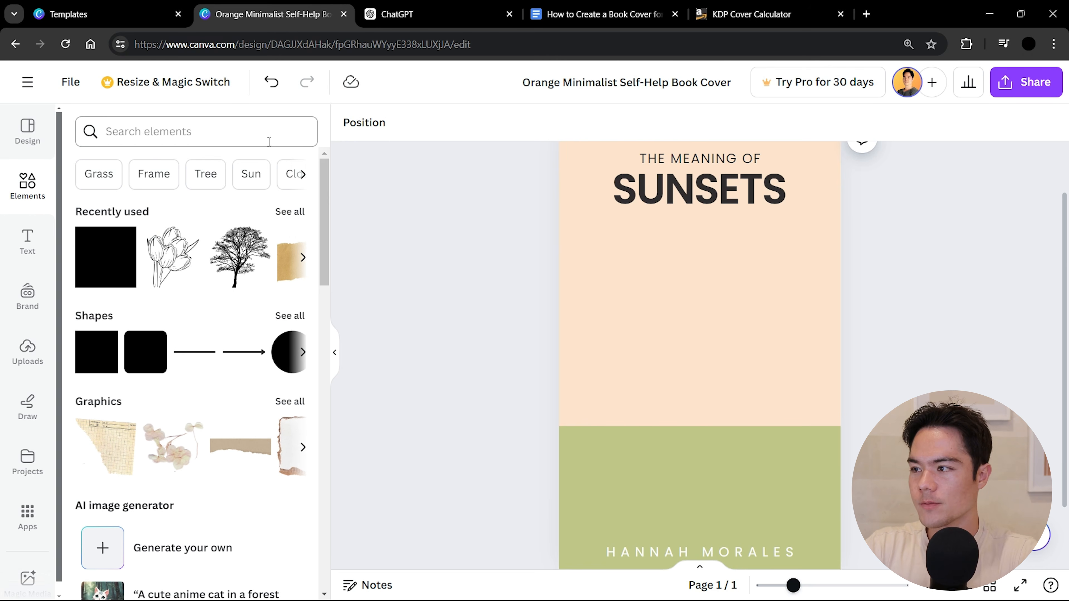
left_click(192, 136)
type("tree")
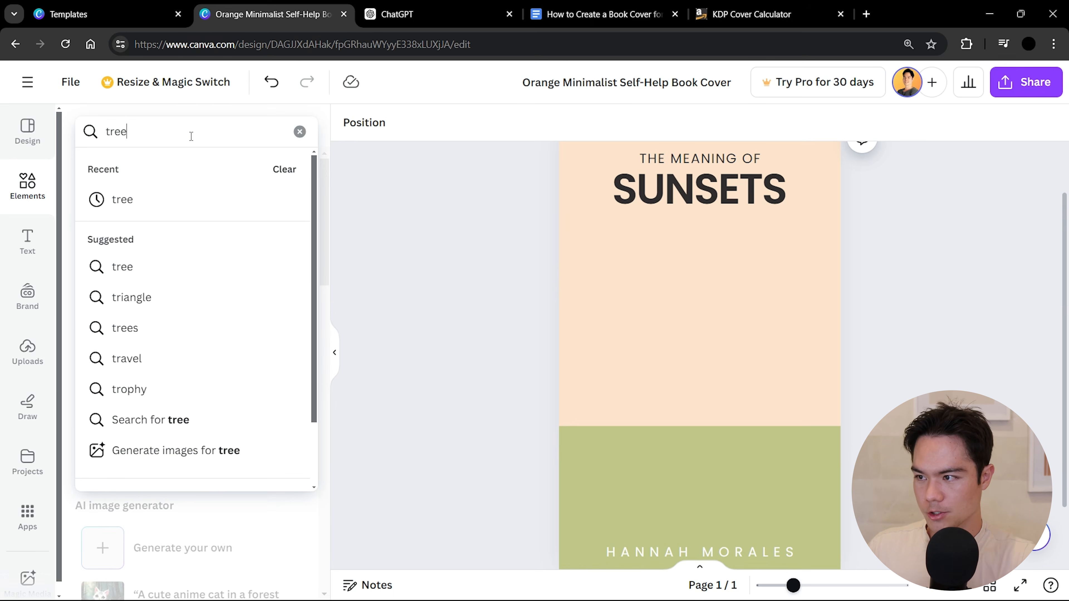
key("Return")
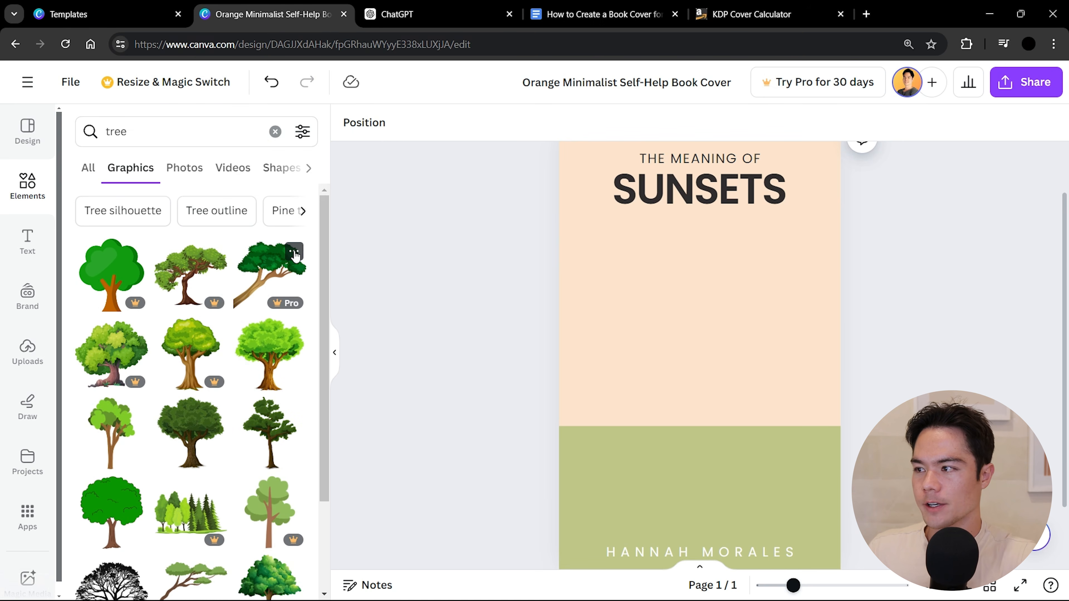
Find the free black bare-branched tree silhouette among the graphics and add it to the cover.
scroll(274, 278, "down", 5)
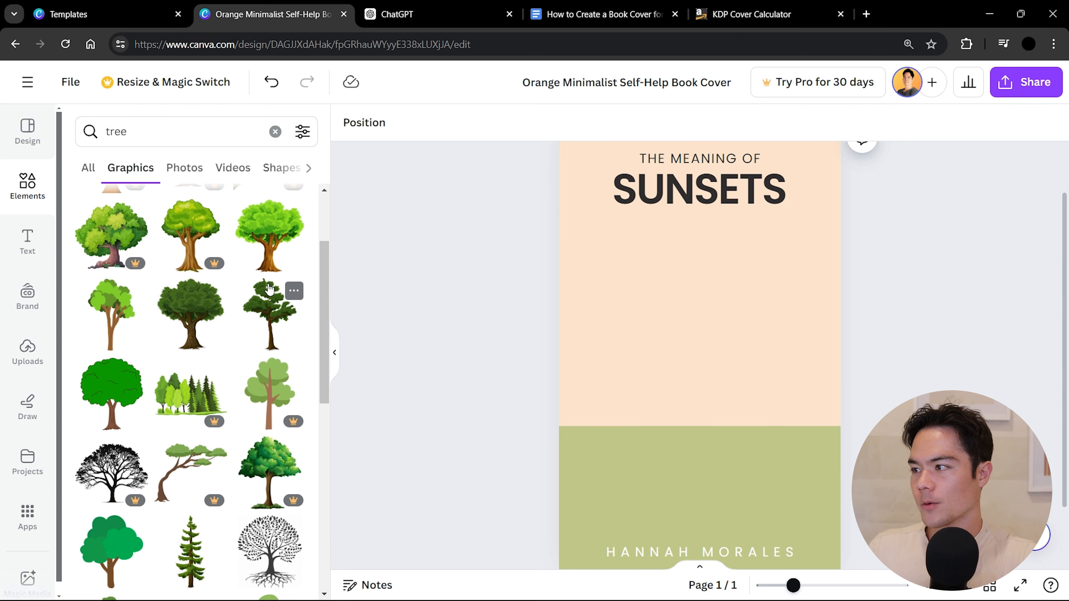
scroll(269, 289, "down", 3)
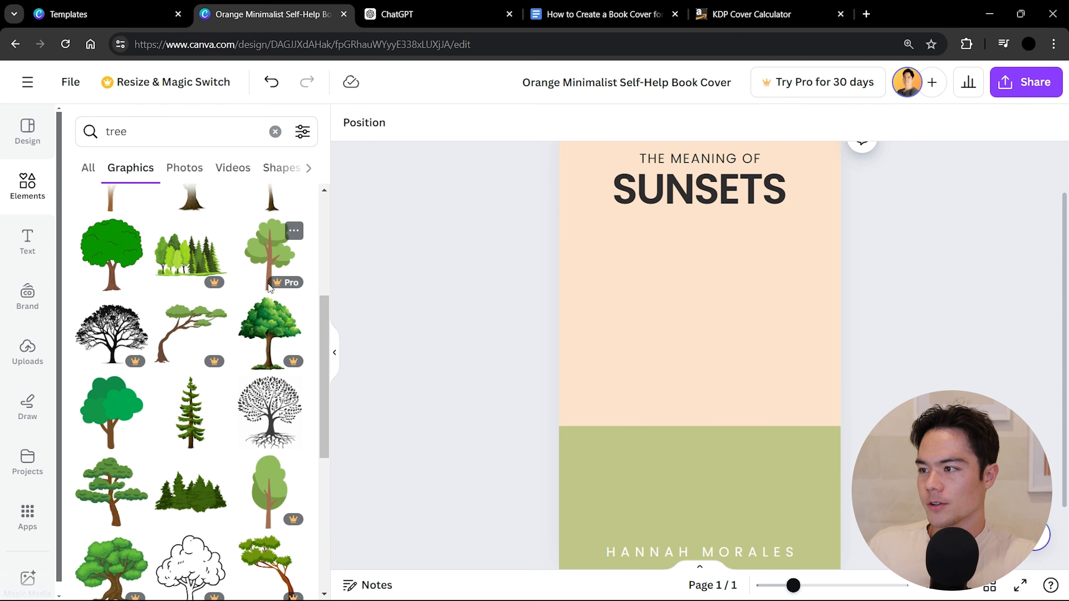
scroll(269, 289, "down", 4)
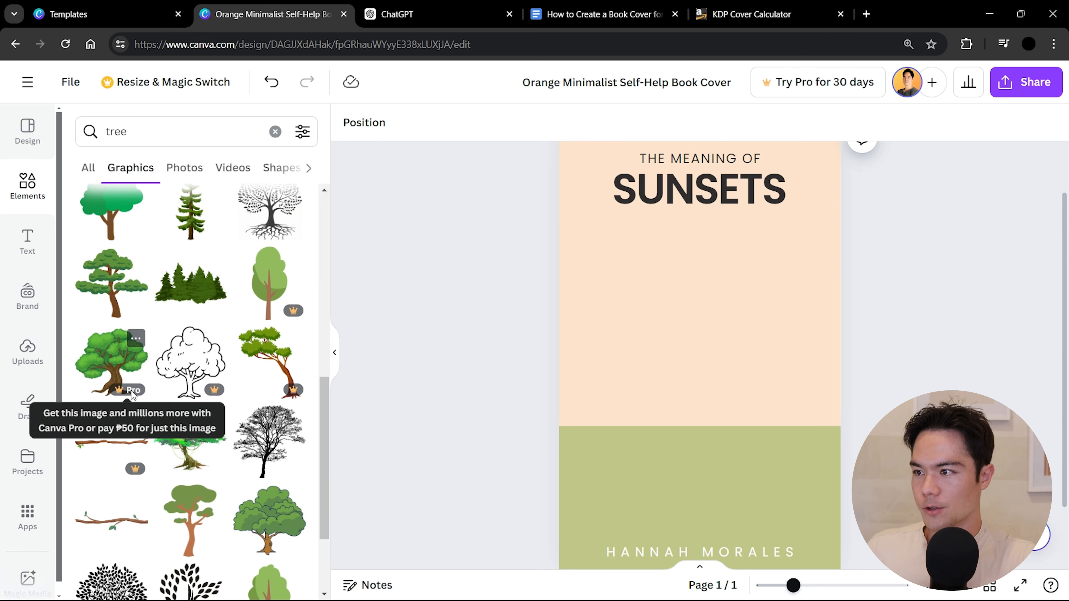
scroll(125, 394, "down", 2)
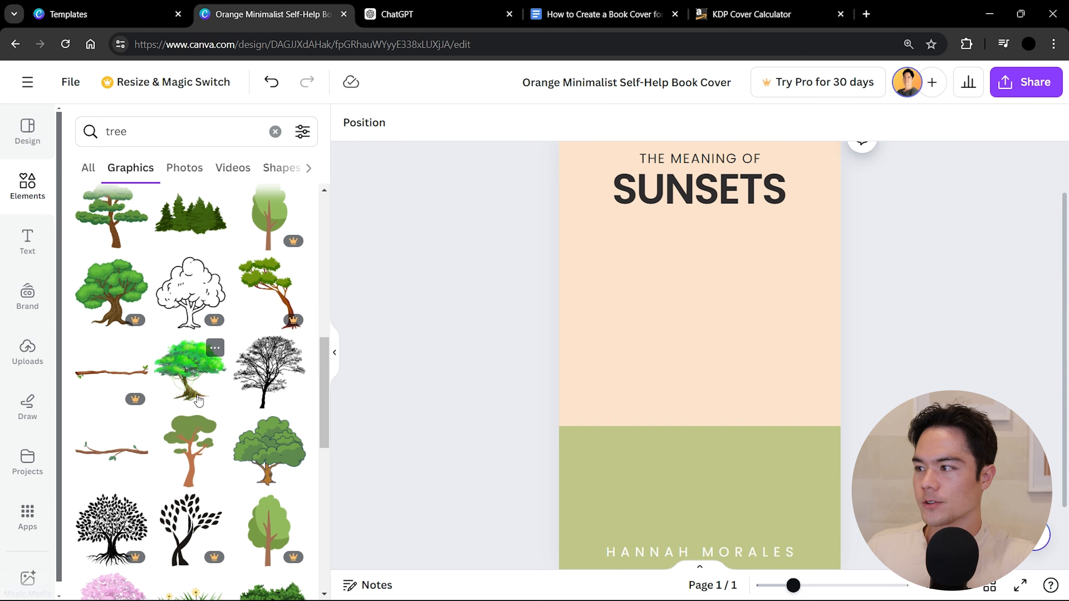
left_click(271, 391)
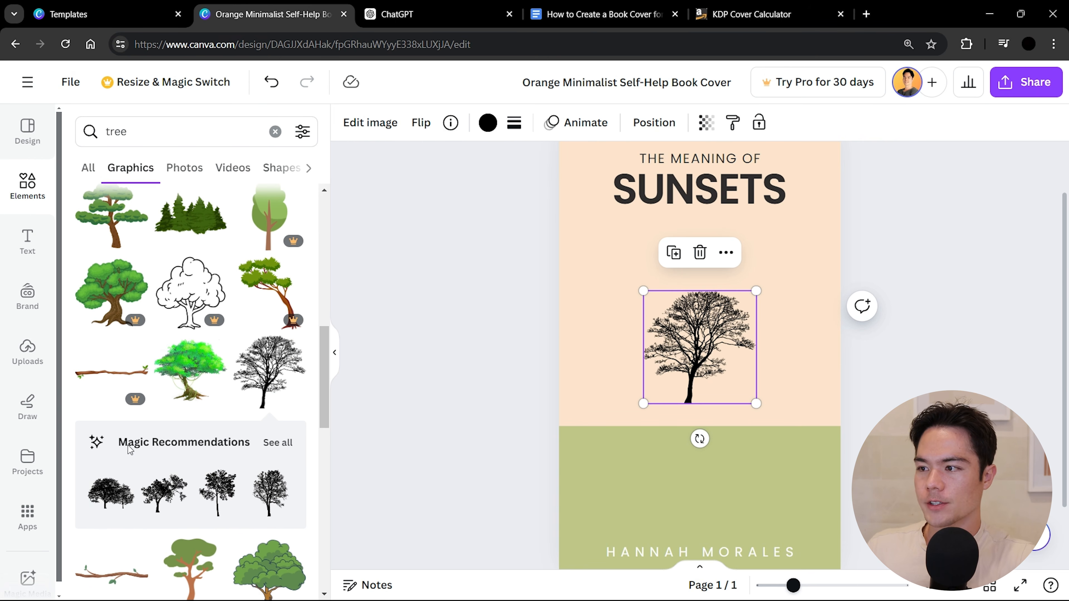
Show all magic recommendations for the tree silhouette and look through the similar graphics.
left_click(277, 443)
scroll(244, 361, "down", 10)
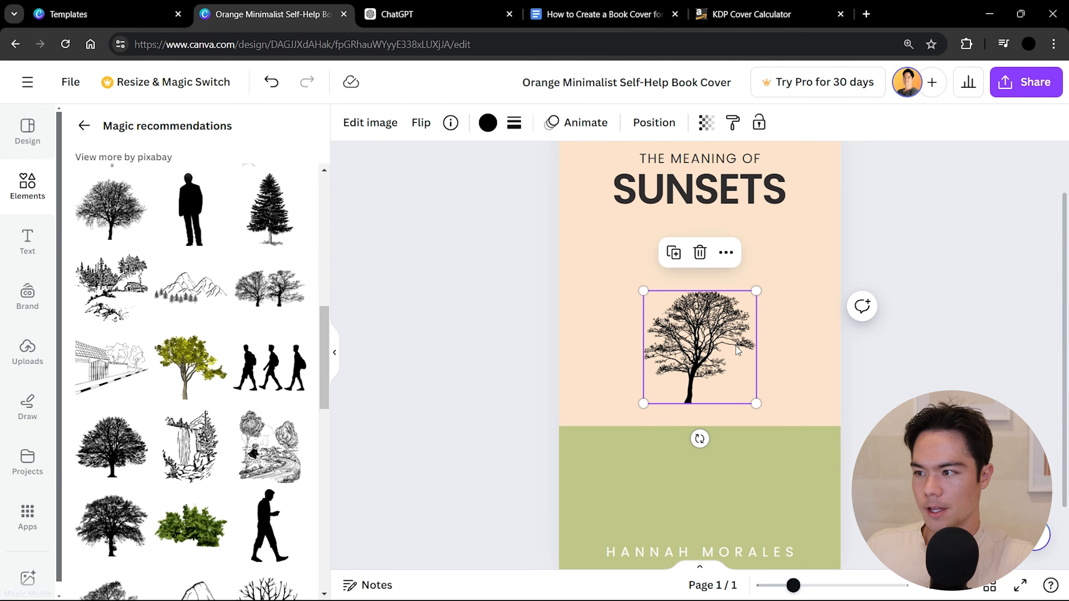
Replace the tree silhouette with another black bare-branched tree from the recommendations, enlarge it slightly and stand it on the green block near the cover's left edge.
left_click(700, 252)
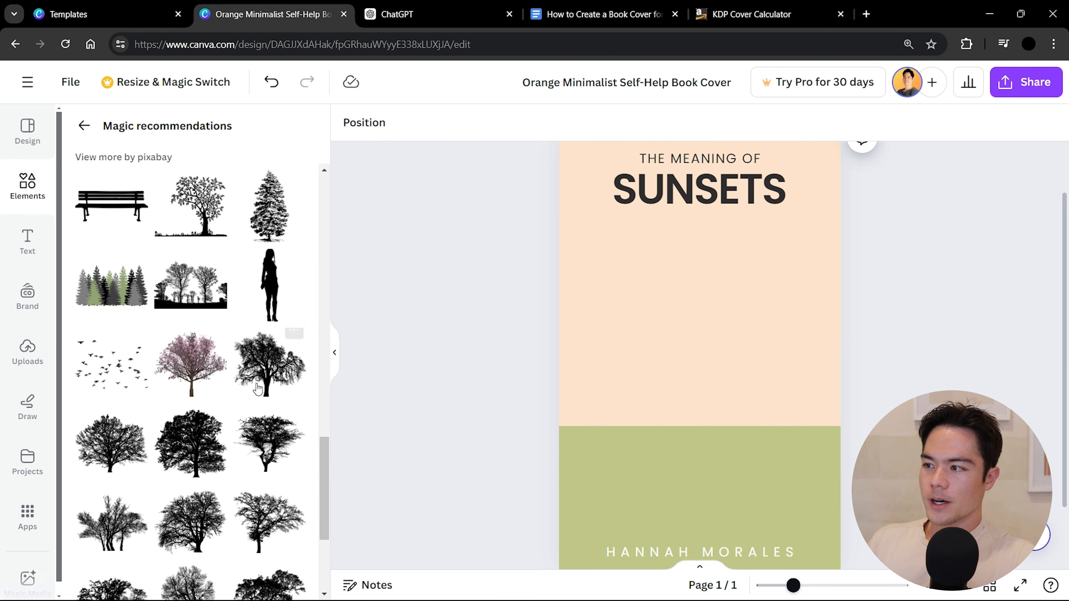
scroll(170, 415, "down", 2)
left_click(140, 396)
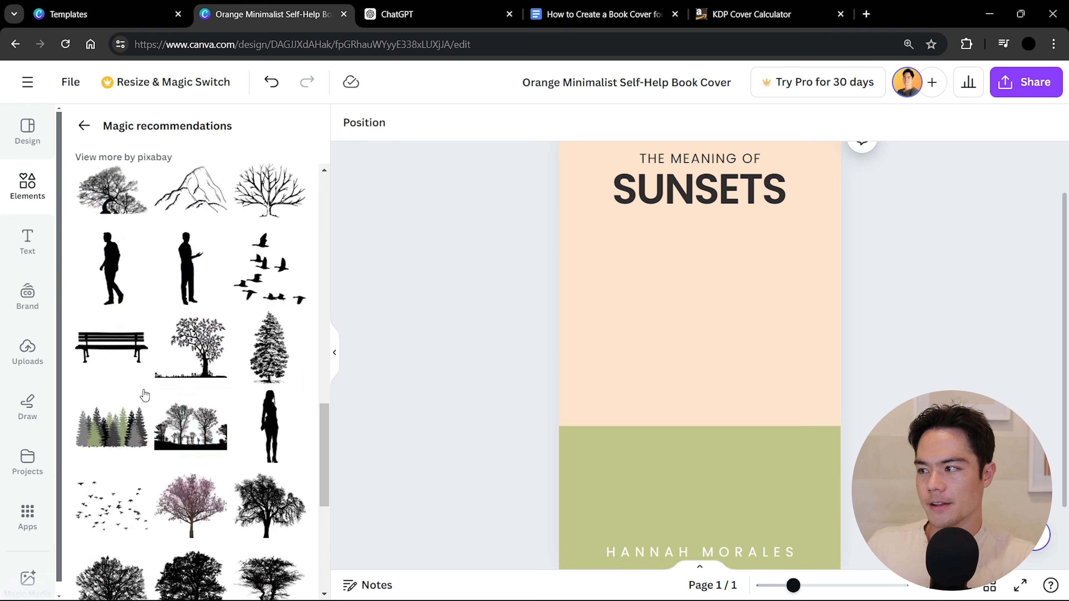
left_click_drag(703, 358, 626, 380)
left_click_drag(679, 313, 686, 305)
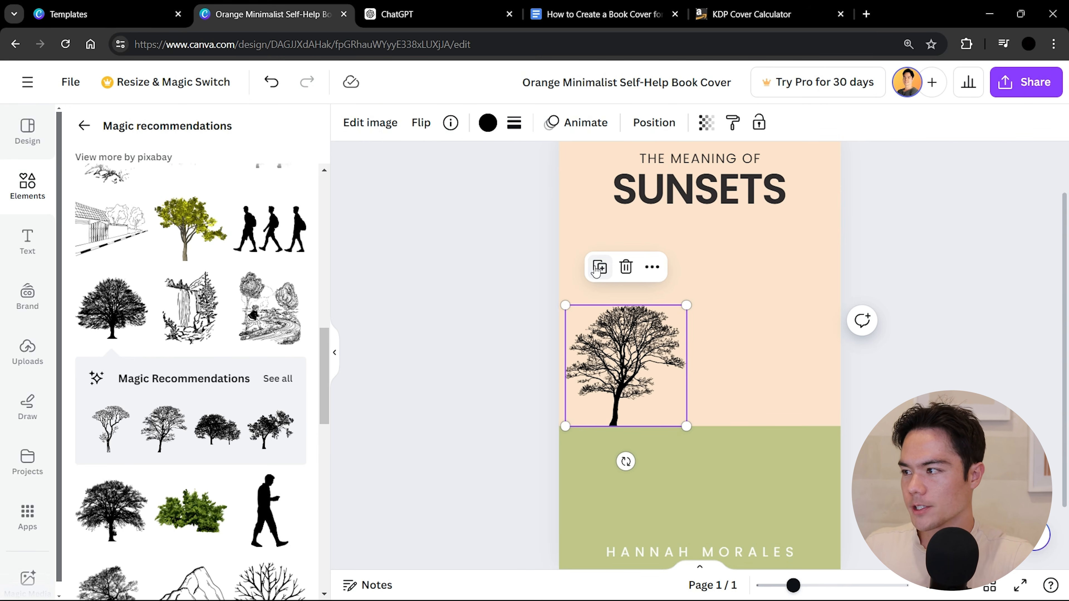
Duplicate the tree twice and arrange the copies beside it as an overlapping row of three along the green block.
left_click(598, 268)
left_click(598, 267)
left_click_drag(630, 354, 665, 360)
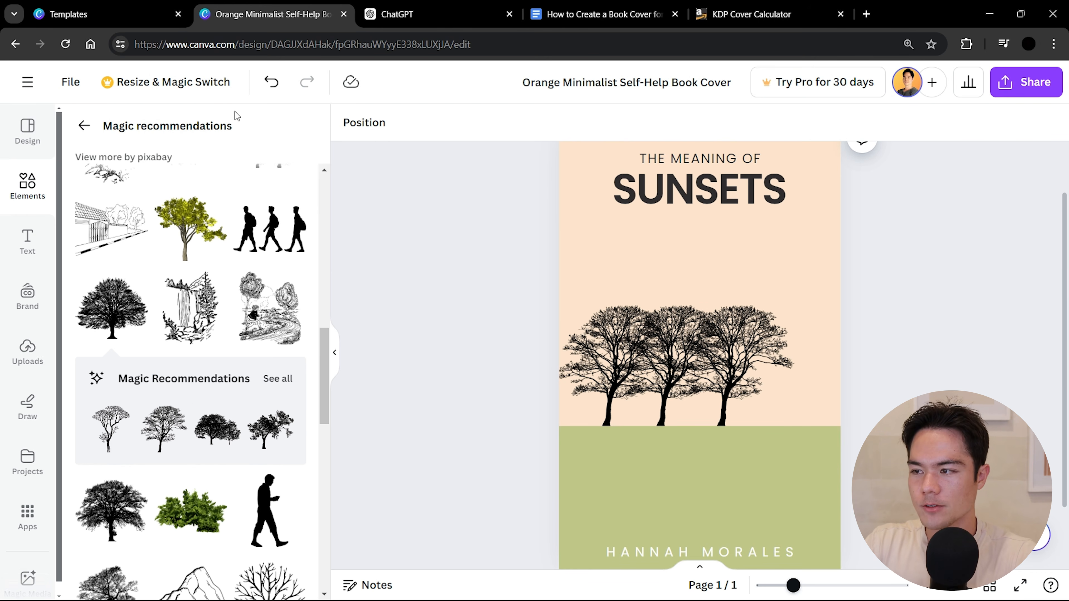
Delete the template's "THE MEANING OF" and "SUNSETS" title texts from the cover.
left_click(699, 190)
scroll(917, 367, "up", 2)
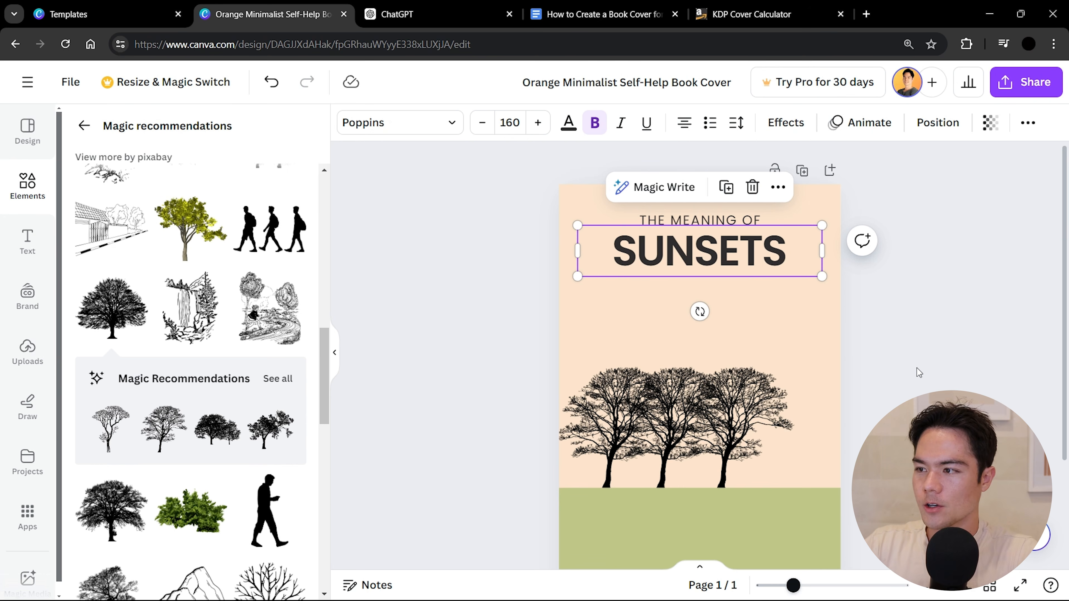
left_click(670, 218, "shift")
key("Delete")
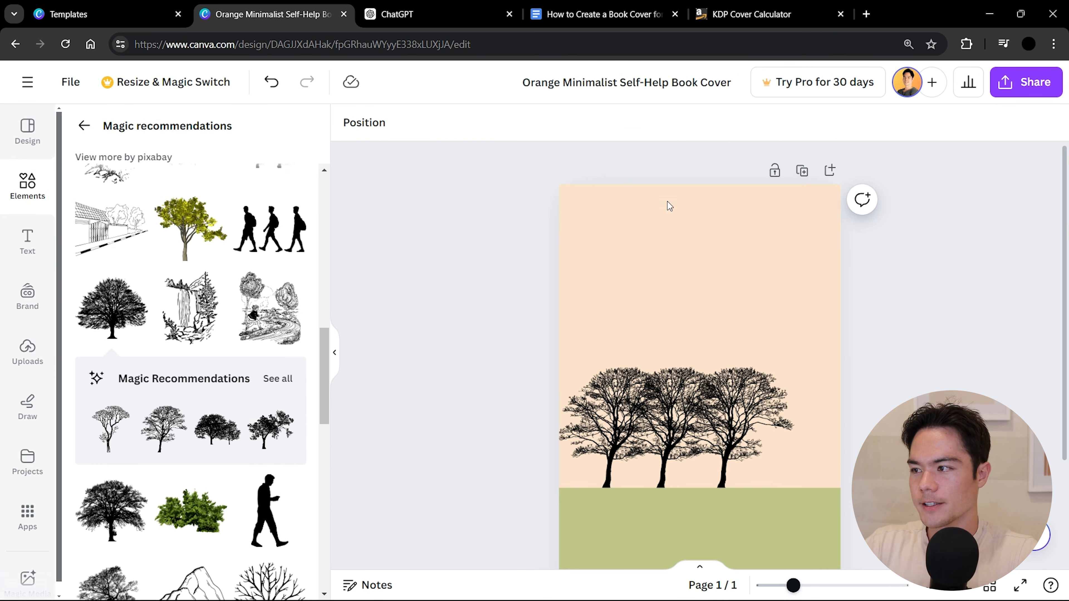
Add a heading reading "BREAKING THE CYCLE" above the trees near the upper edge of the cover.
left_click(28, 241)
left_click(192, 316)
left_click_drag(715, 427, 715, 294)
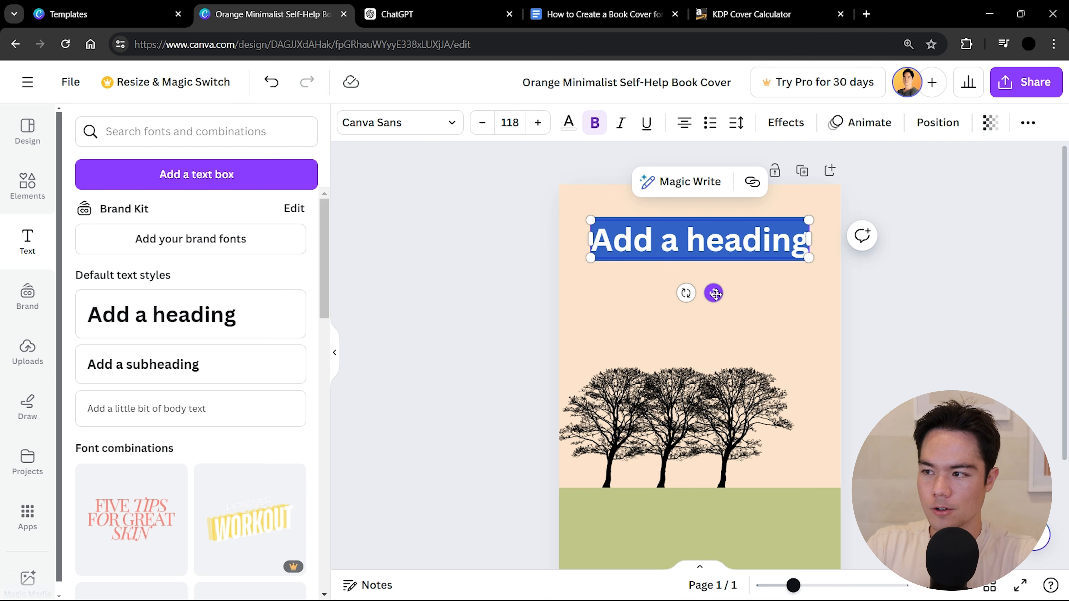
type("BREAKING THE CYC")
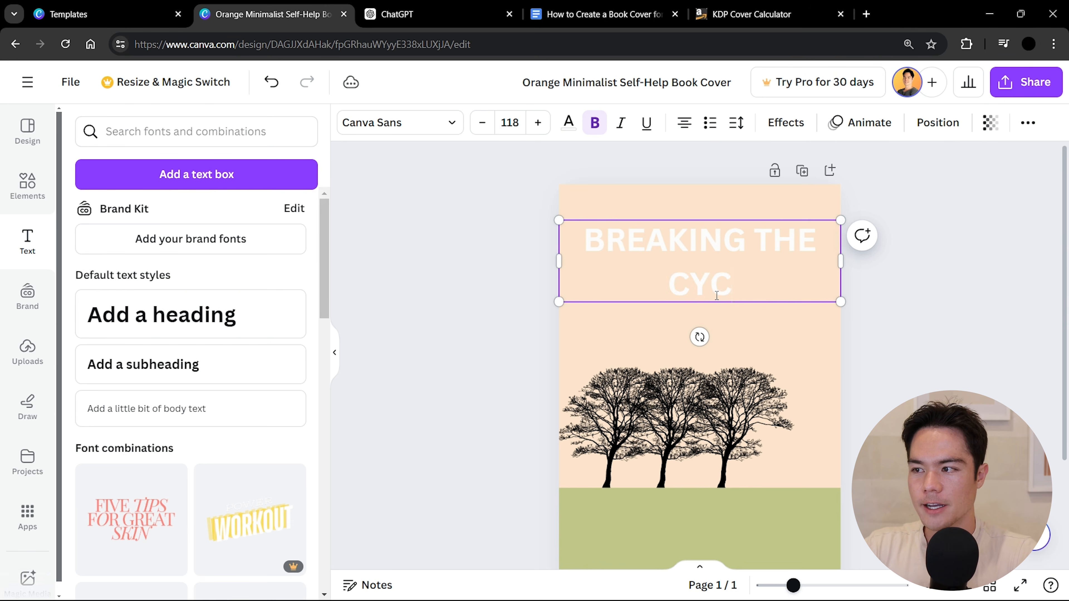
type("LE")
Color the "BREAKING THE CYCLE" heading black and set its font to Georgia Pro.
left_click(568, 122)
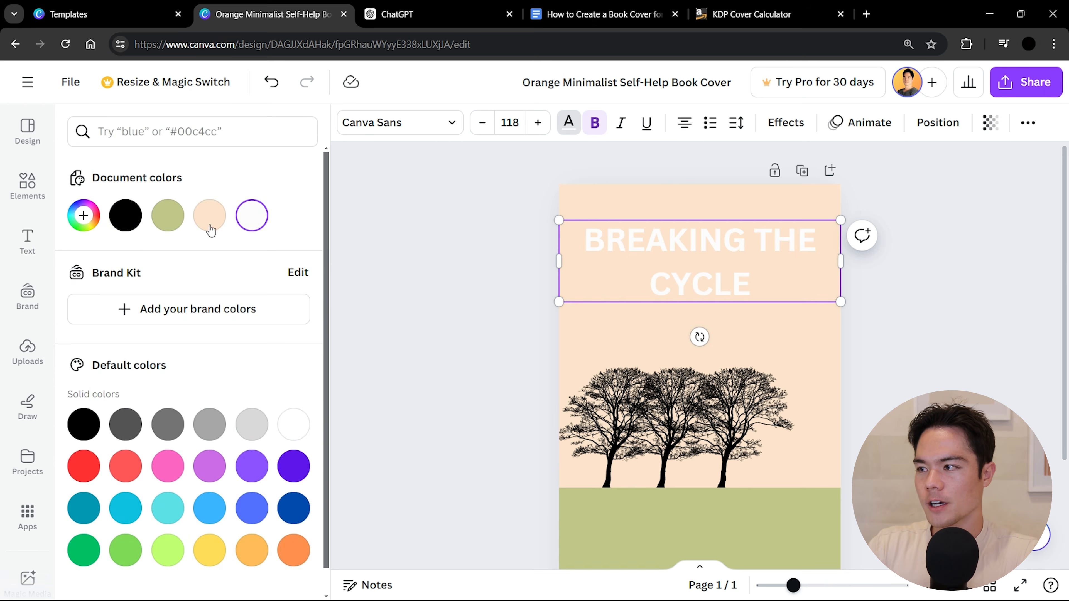
left_click(138, 216)
left_click(754, 254)
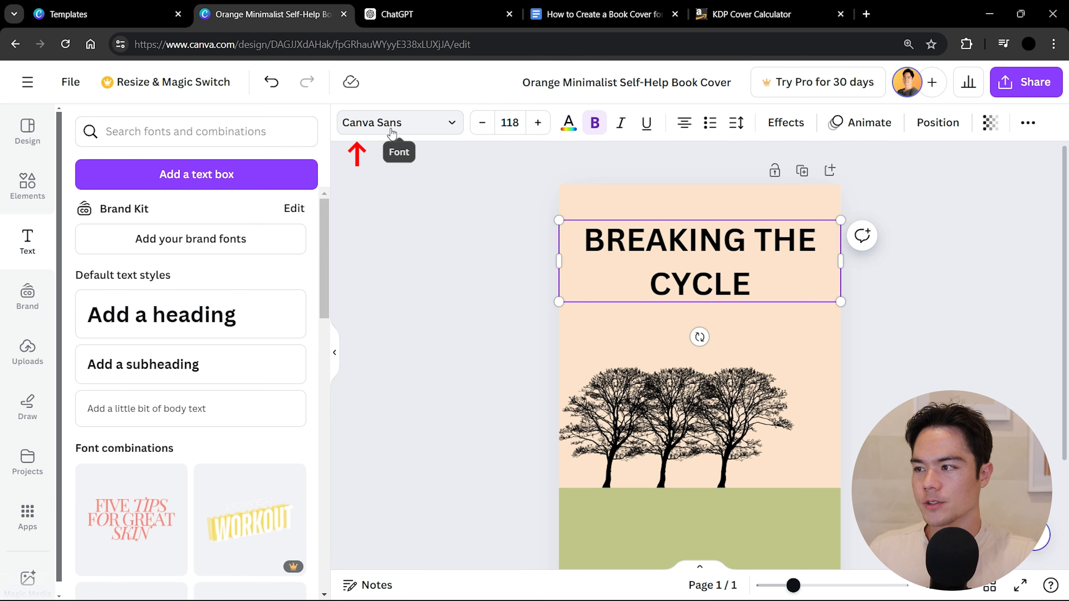
left_click(405, 122)
scroll(152, 408, "down", 3)
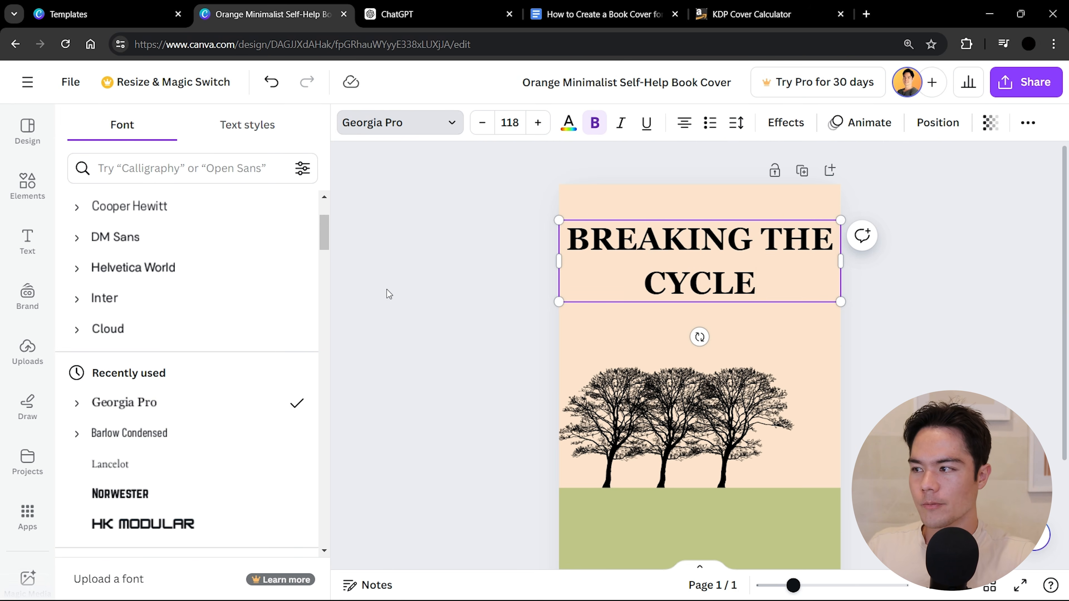
Narrow the title's text box so each word sits on its own line, and enlarge the text to size 136.
left_click_drag(559, 261, 653, 276)
left_click_drag(820, 298, 743, 293)
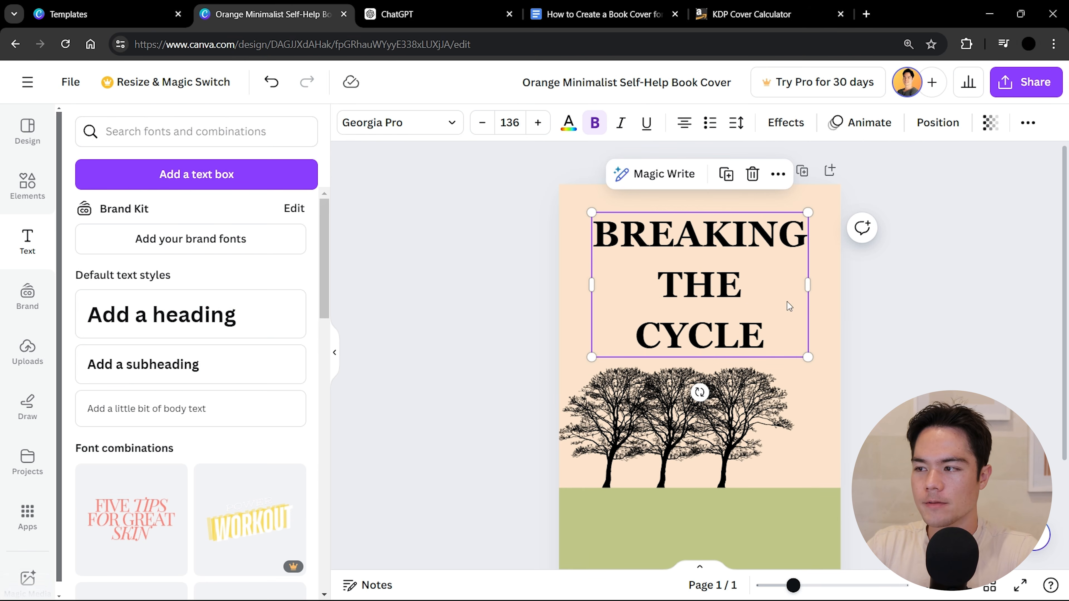
left_click(890, 301)
scroll(895, 332, "down", 3)
scroll(895, 329, "up", 2)
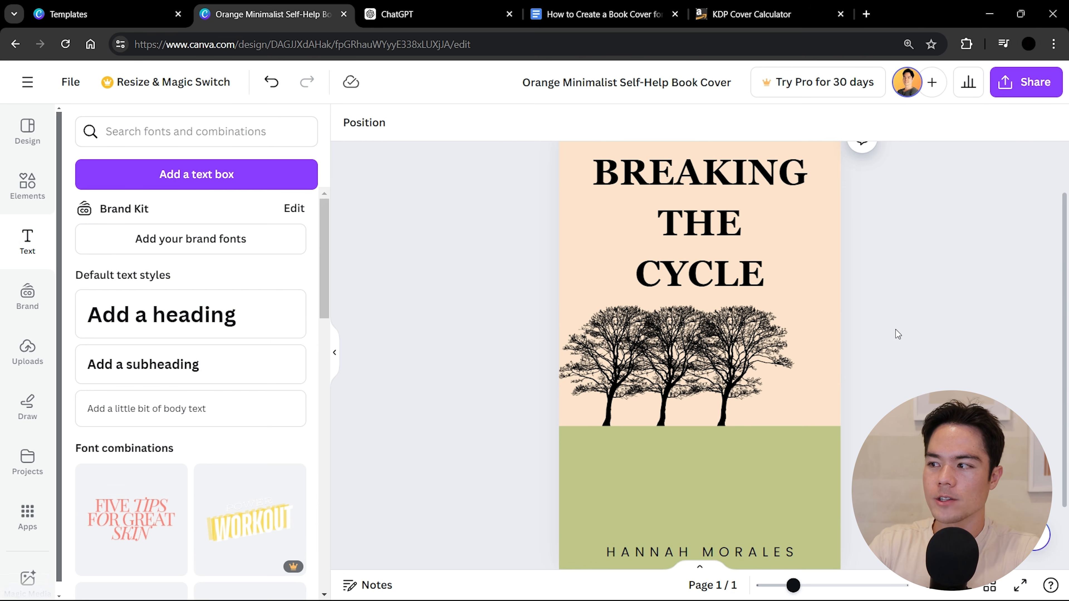
Shrink the title slightly and shift it up a little to leave space above the trees.
scroll(895, 329, "up", 2)
left_click(779, 324)
left_click_drag(807, 356, 794, 348)
left_click_drag(722, 298, 723, 290)
scroll(723, 290, "down", 2)
Raise the green block's upper edge slightly along with the trees, and resize the title to size 134, centered above them.
left_click(787, 444)
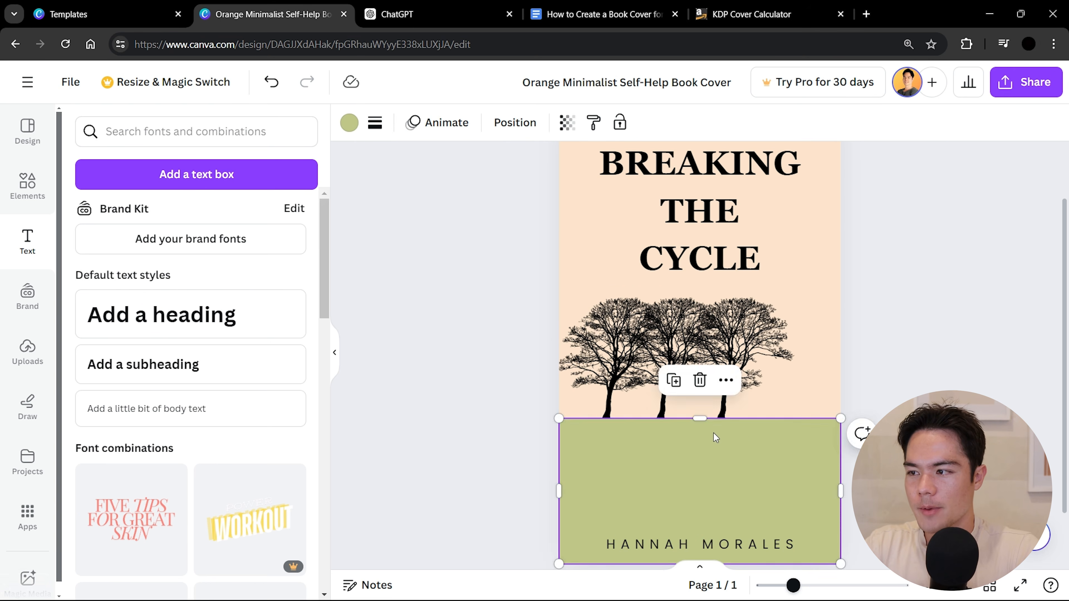
left_click_drag(705, 417, 705, 406)
left_click(718, 239)
left_click_drag(795, 278, 807, 284)
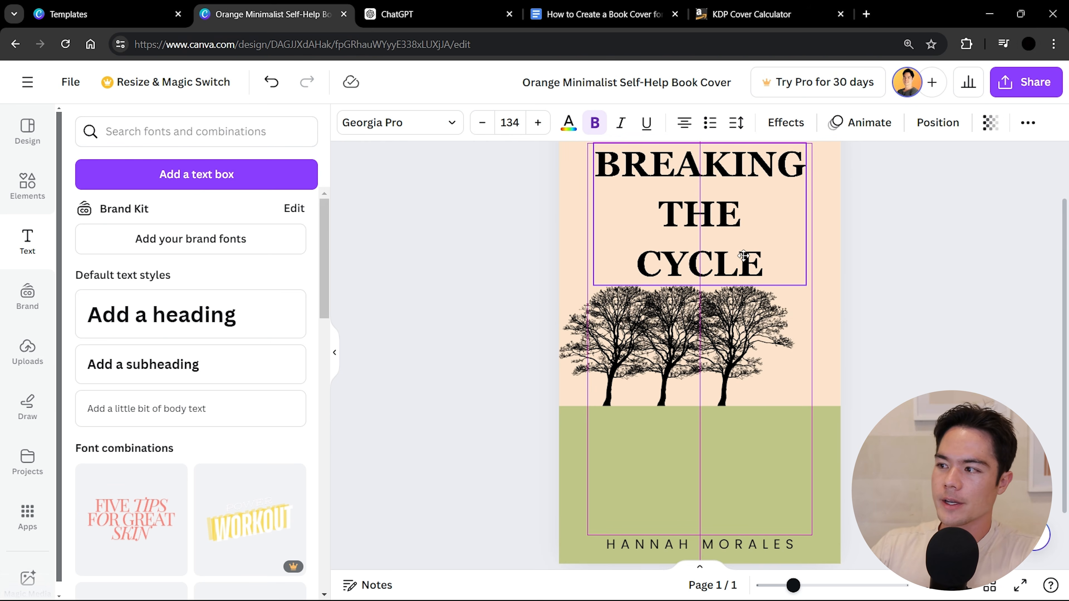
left_click(924, 304)
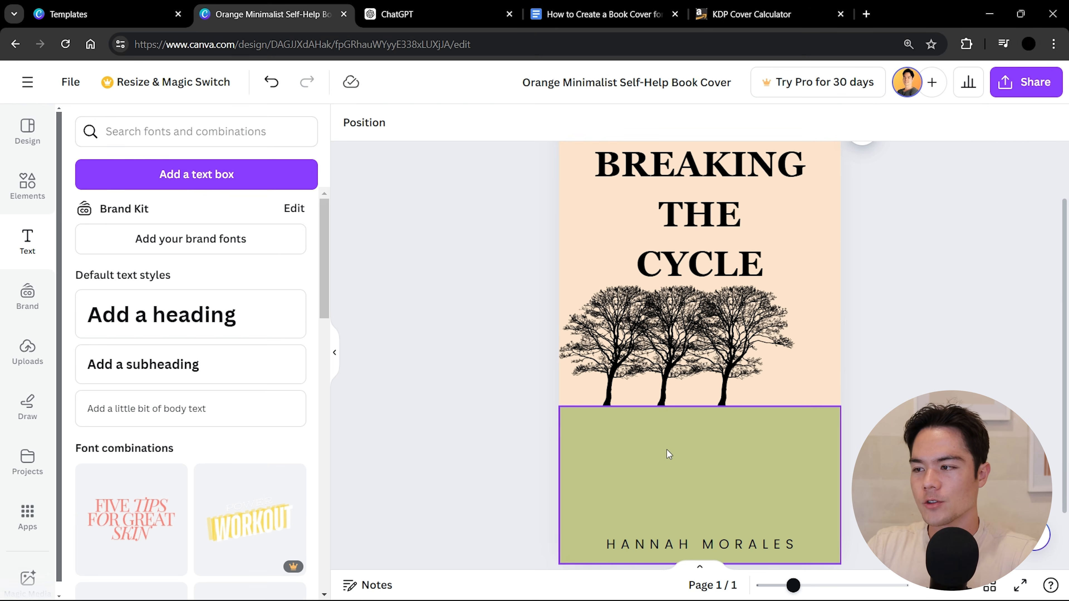
Add a subheading reading "HOW TO DEAL WITH GENERATIONAL TRAUMA" on the green block, above the author name.
left_click(228, 374)
left_click_drag(716, 398, 716, 480)
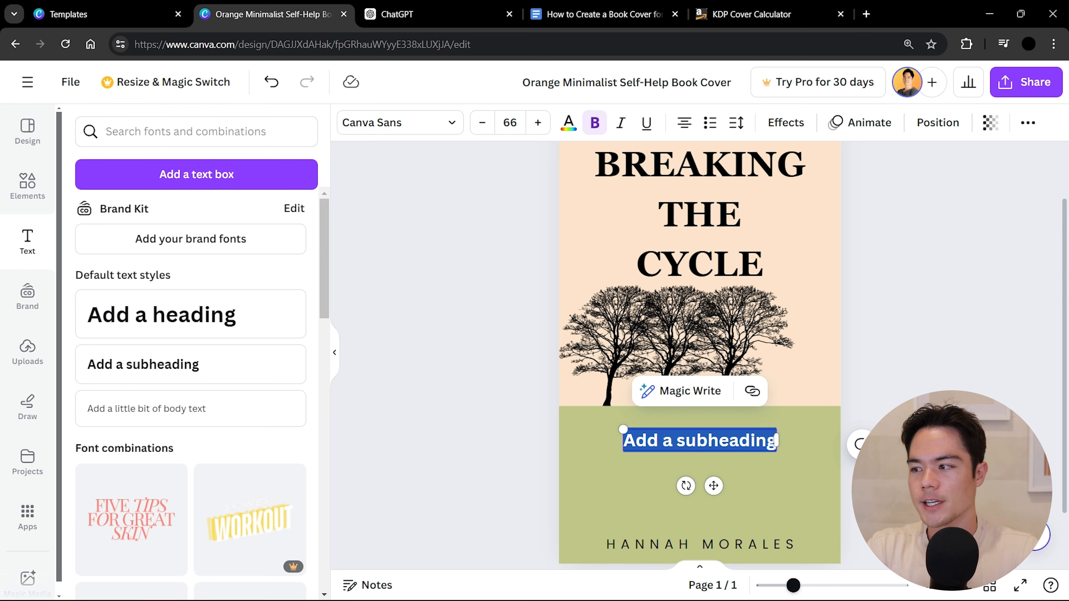
key("BackSpace")
type("HOW TO DEAL WITH GENERATIONAL TRAUMA")
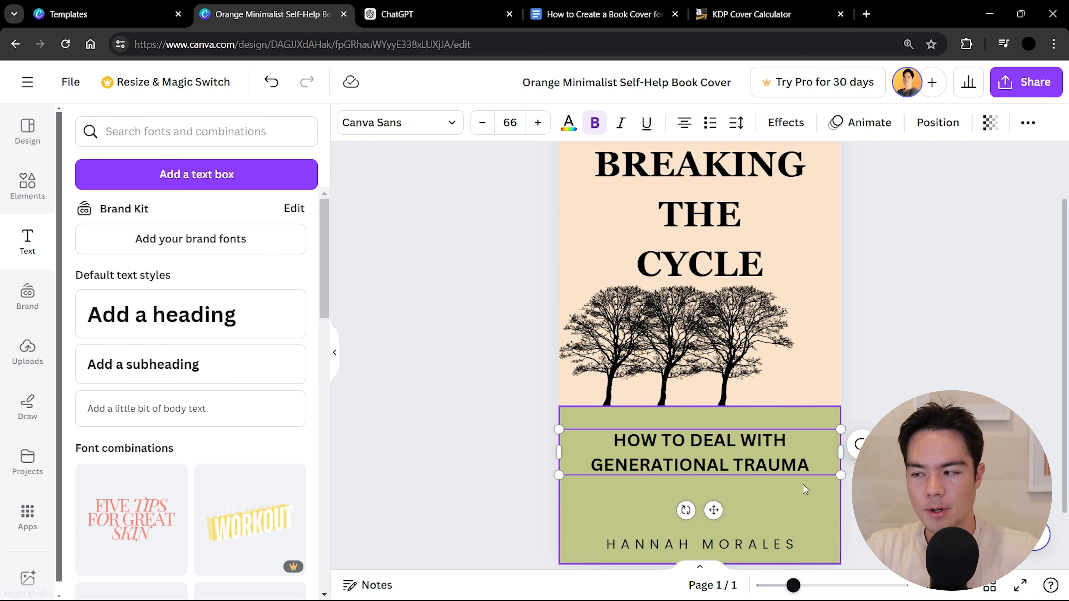
Shorten the subheading to "HOW TO DEAL WITH" and move it slightly higher on the green block.
left_click_drag(735, 465, 582, 468)
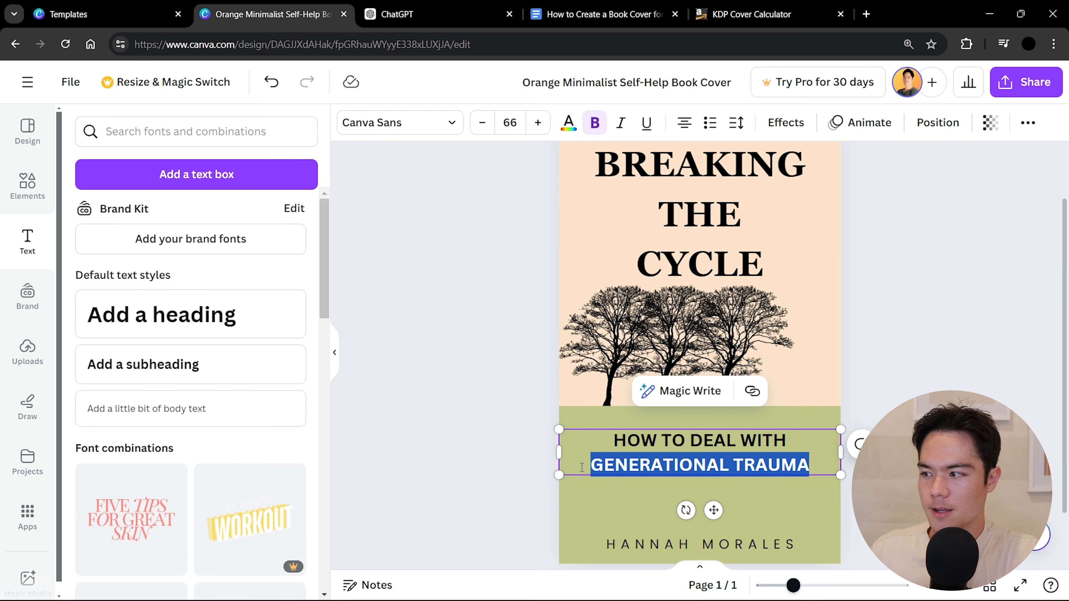
key("BackSpace")
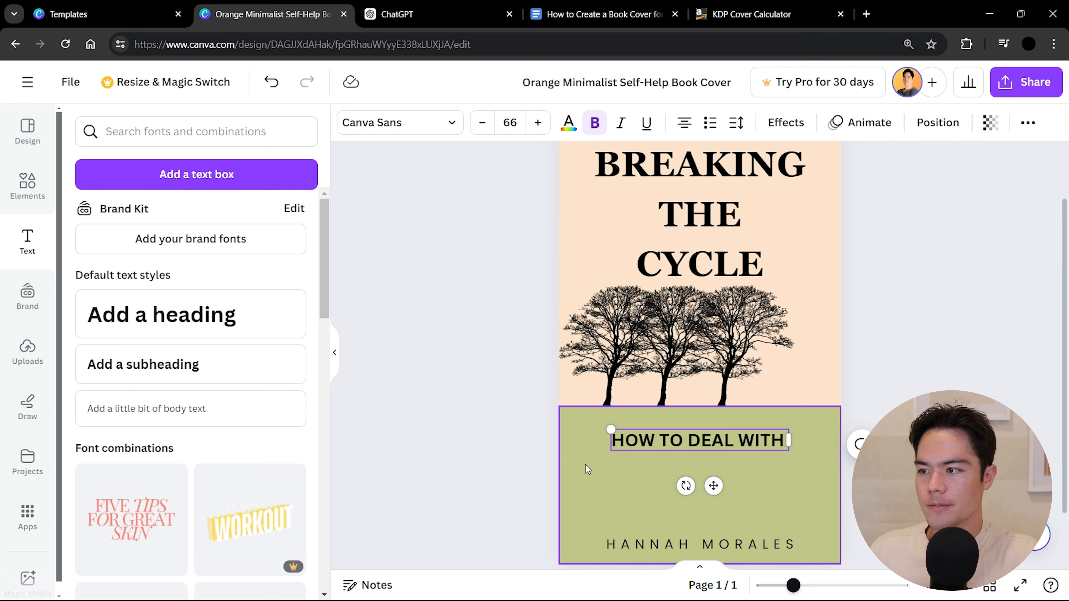
left_click_drag(714, 485, 715, 477)
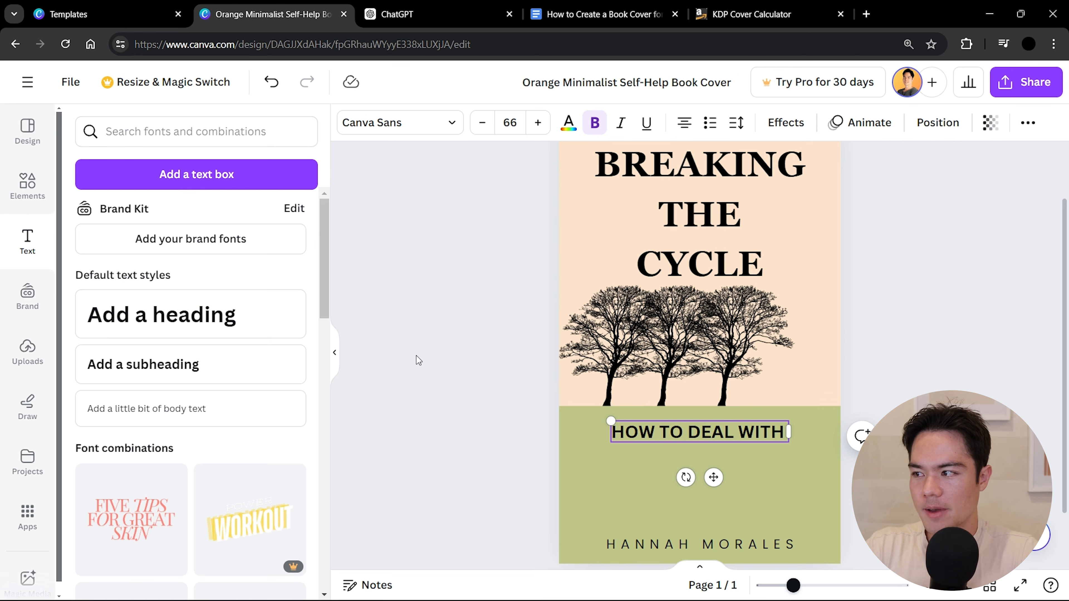
Add a separate subheading "GENERATIONAL TRAUMA", enlarge it to size 103 and center it beneath "HOW TO DEAL WITH".
left_click(248, 365)
type("GENERATIONAL TRAUMA")
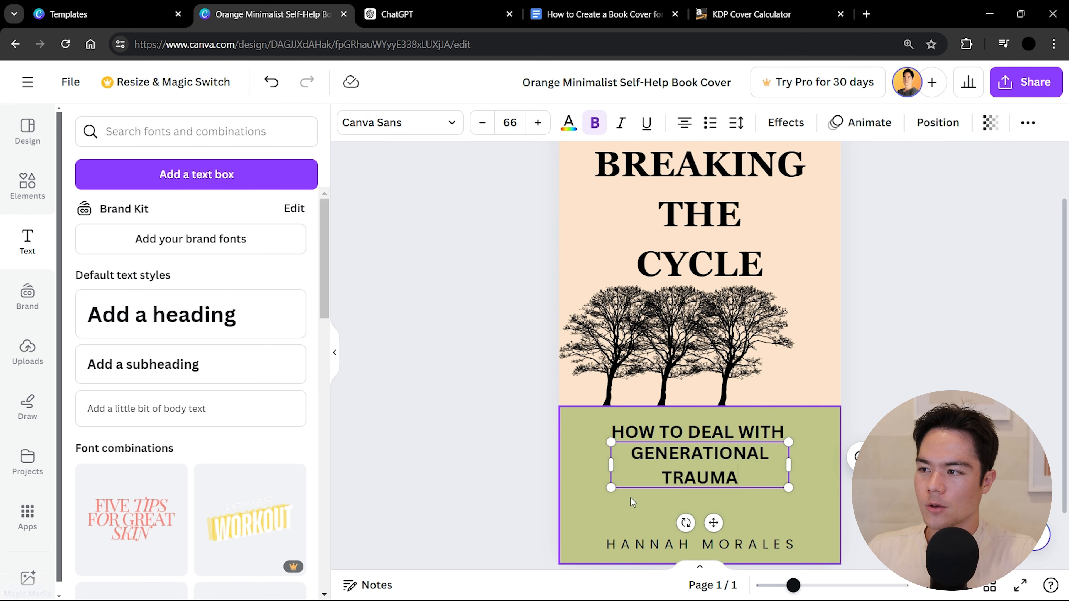
left_click_drag(610, 488, 511, 513)
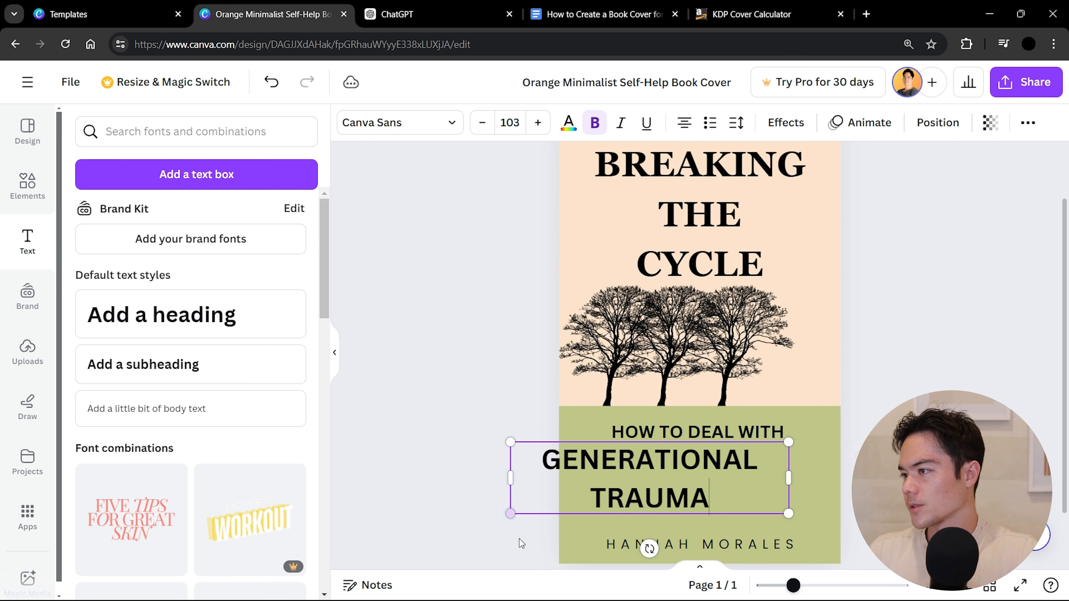
scroll(669, 558, "down", 2)
left_click_drag(695, 432, 747, 439)
Put "WITH" on its own line in the smaller subheading and space the two subheadings apart on the green block.
left_click(723, 371)
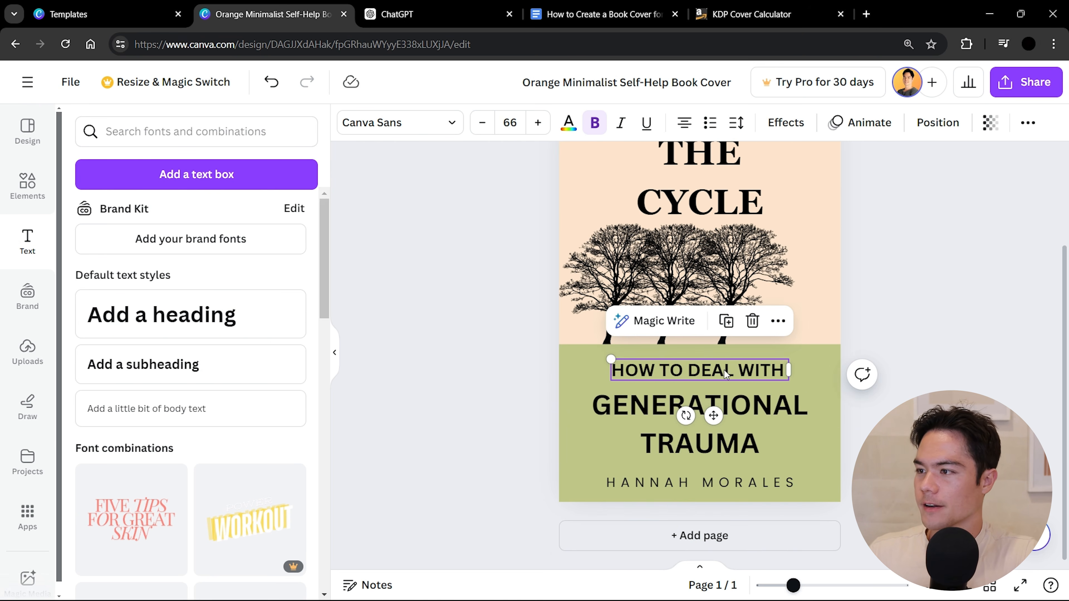
left_click(739, 370)
key("Return")
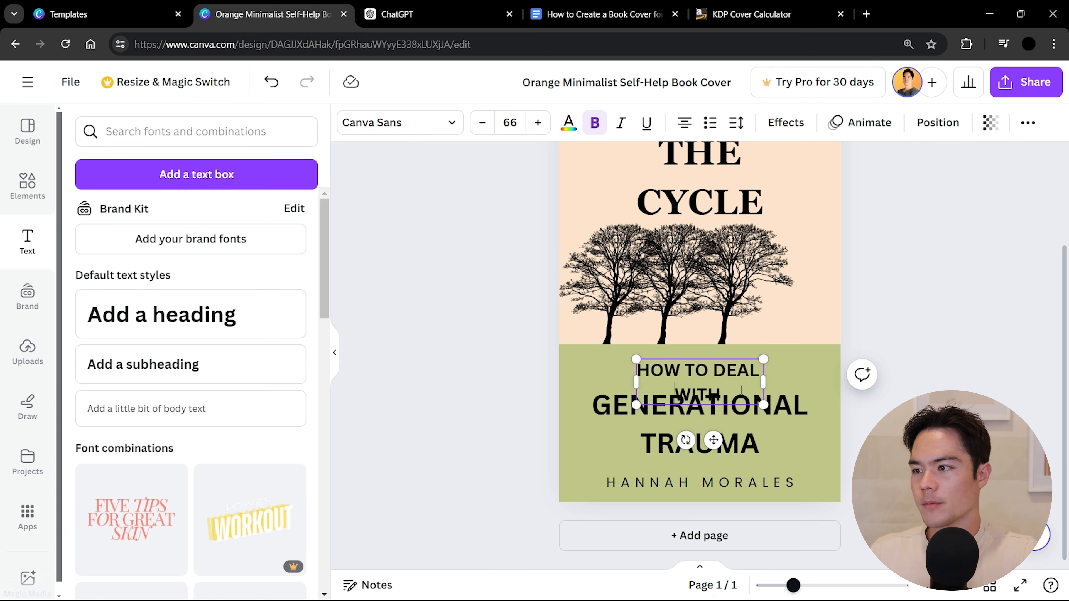
left_click_drag(797, 432, 788, 440)
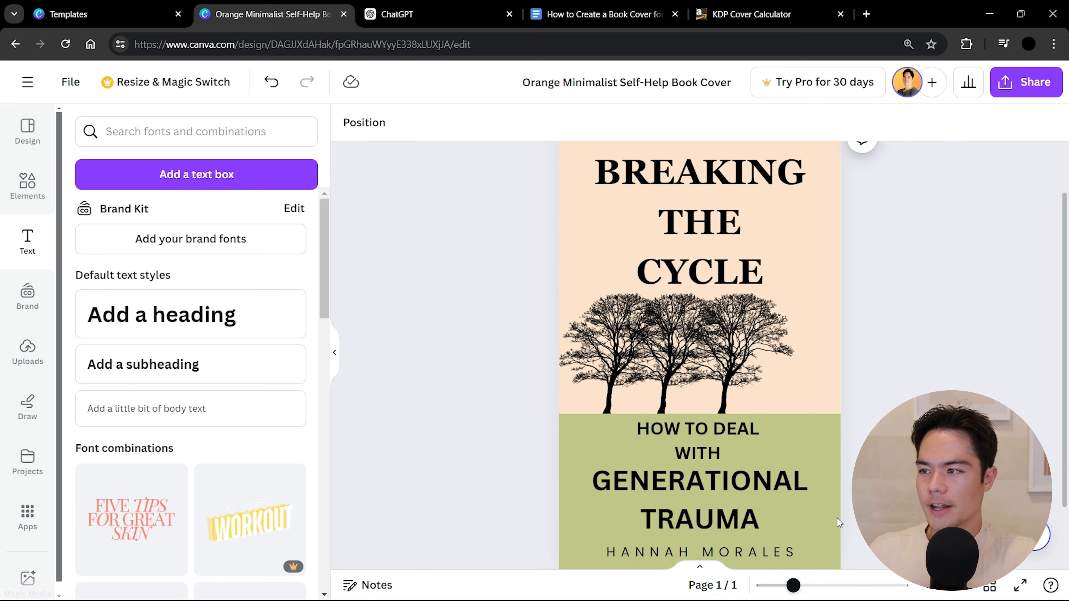
Set the font of both subheadings on the green block to Georgia Pro.
left_click_drag(871, 502, 648, 445)
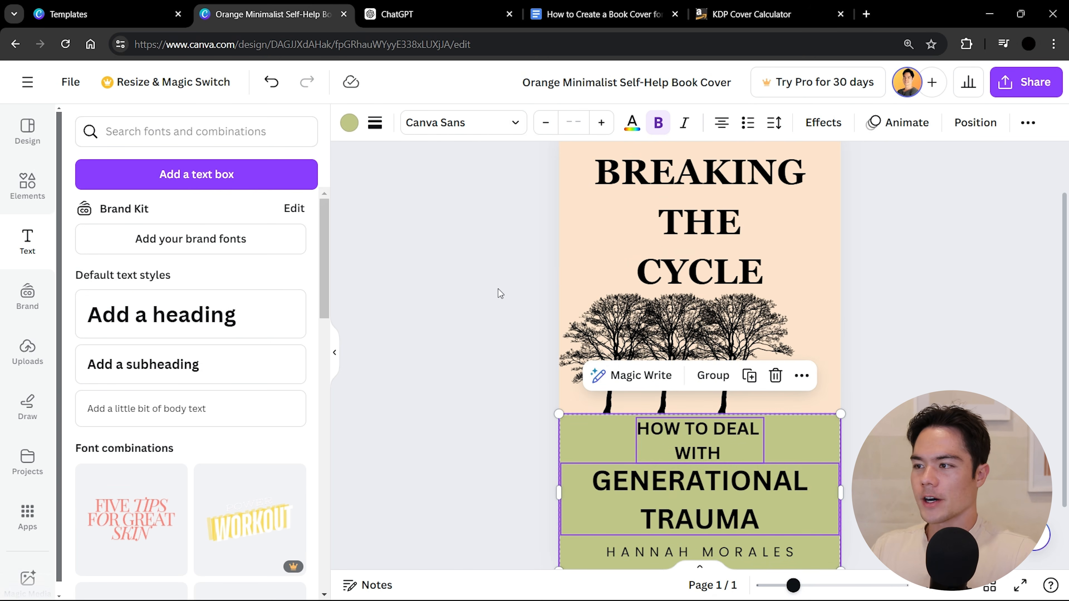
left_click(463, 123)
left_click(201, 268)
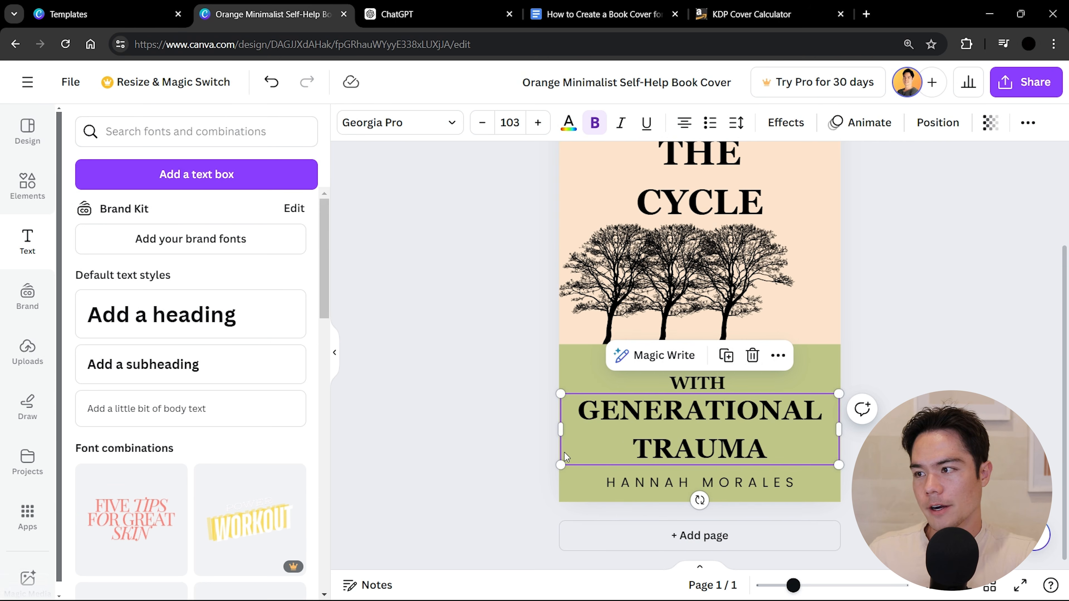
Enlarge "GENERATIONAL TRAUMA" to size 111, centered on the green block, and adjust the "HOW TO DEAL WITH" text above it.
left_click_drag(562, 464, 550, 467)
left_click_drag(838, 468, 847, 470)
left_click(700, 377)
left_click_drag(770, 393, 739, 375)
left_click(799, 379)
left_click(871, 379)
scroll(871, 378, "up", 2)
scroll(871, 379, "down", 2)
Shrink the author name text to size 43.5, replace it with "[YOUR NAME]" and center it below the subheadings.
left_click(766, 482)
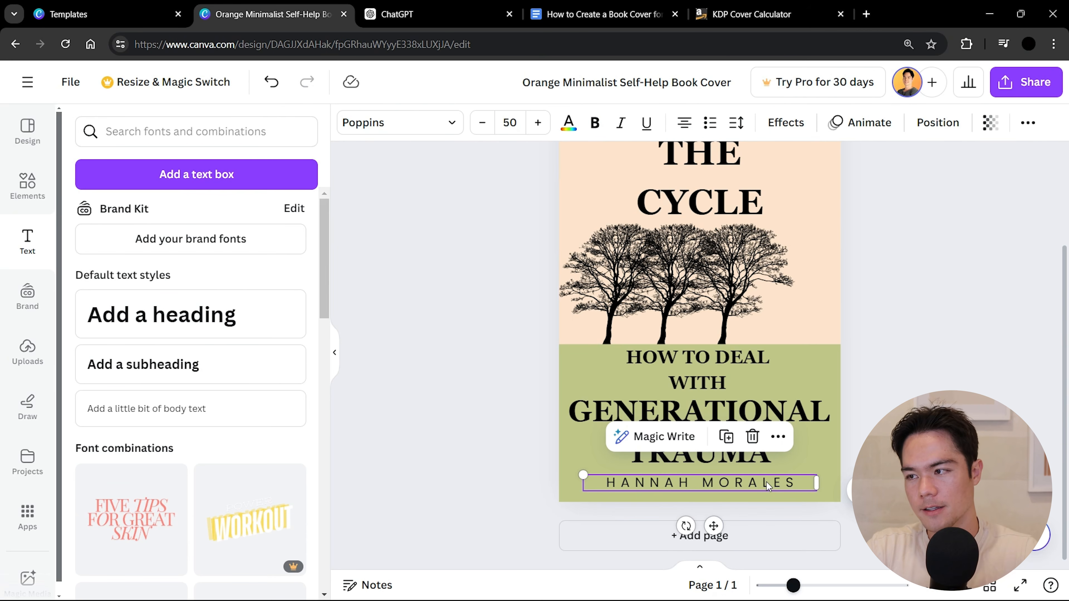
double_click(767, 482)
left_click_drag(583, 475, 612, 485)
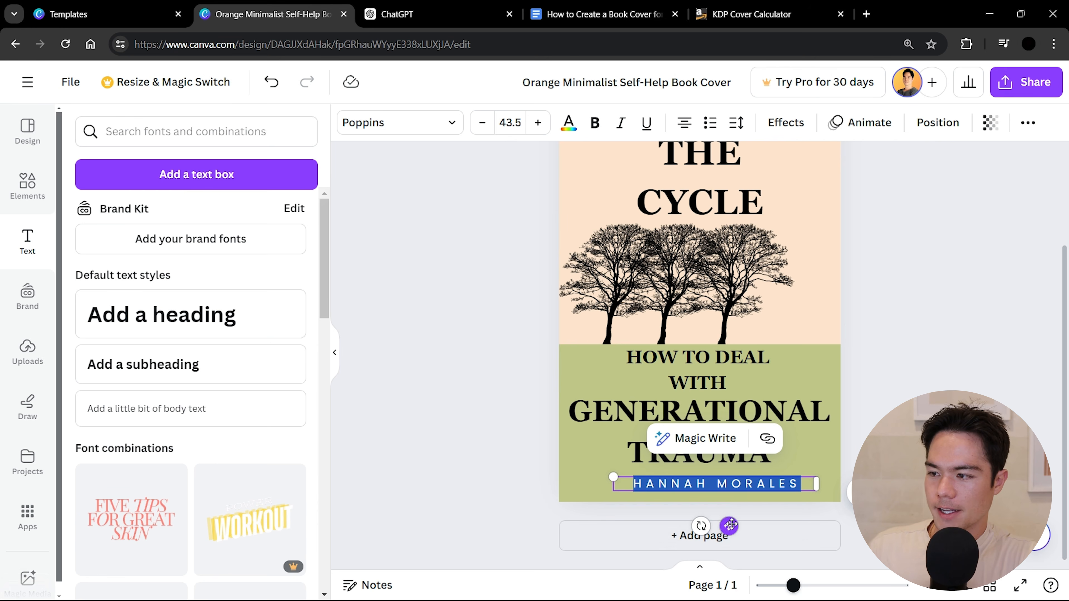
key("BackSpace")
type("YOUR NAME]")
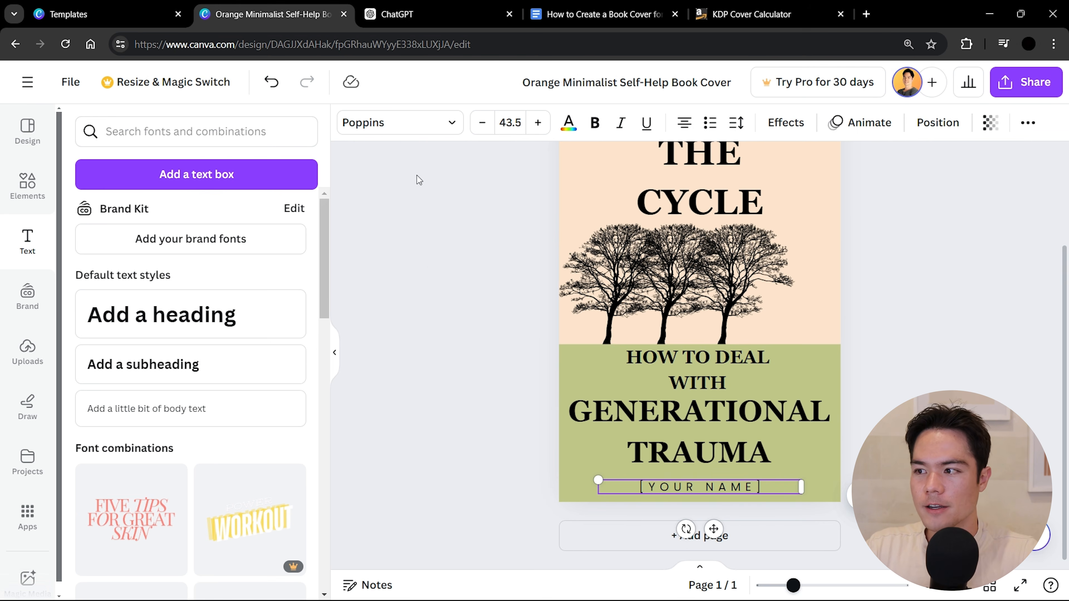
Change the "[YOUR NAME]" text to a different plain sans-serif font.
left_click(420, 132)
scroll(196, 327, "down", 10)
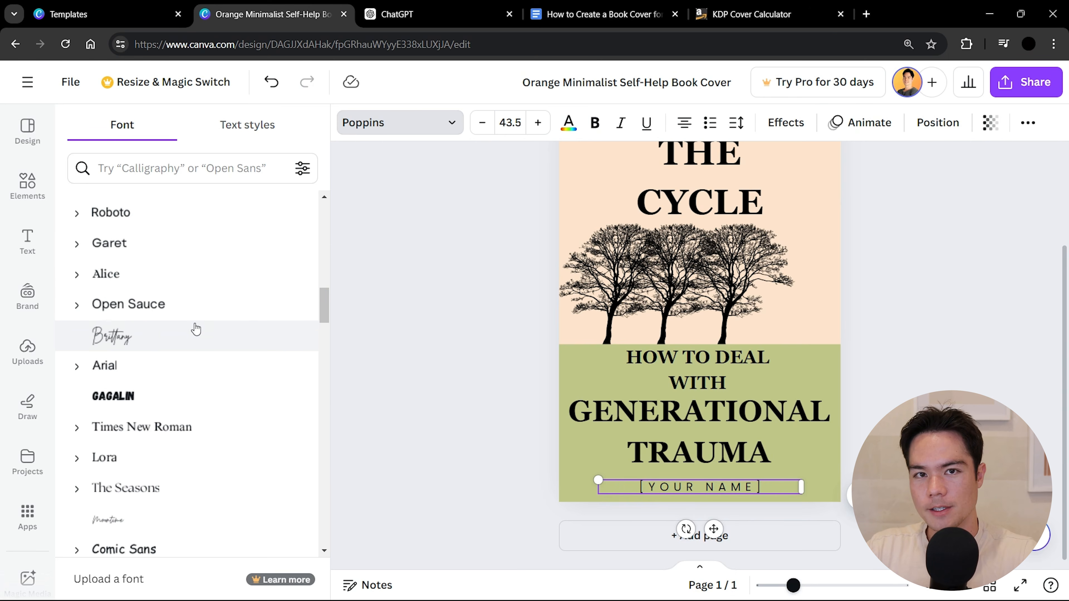
left_click(196, 328)
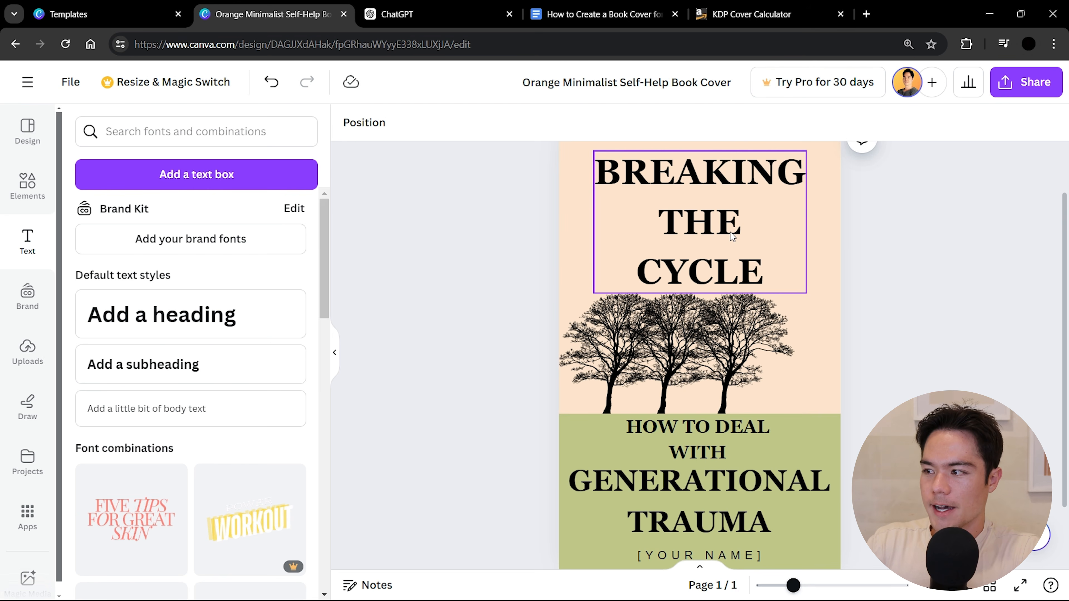
scroll(742, 209, "down", 2)
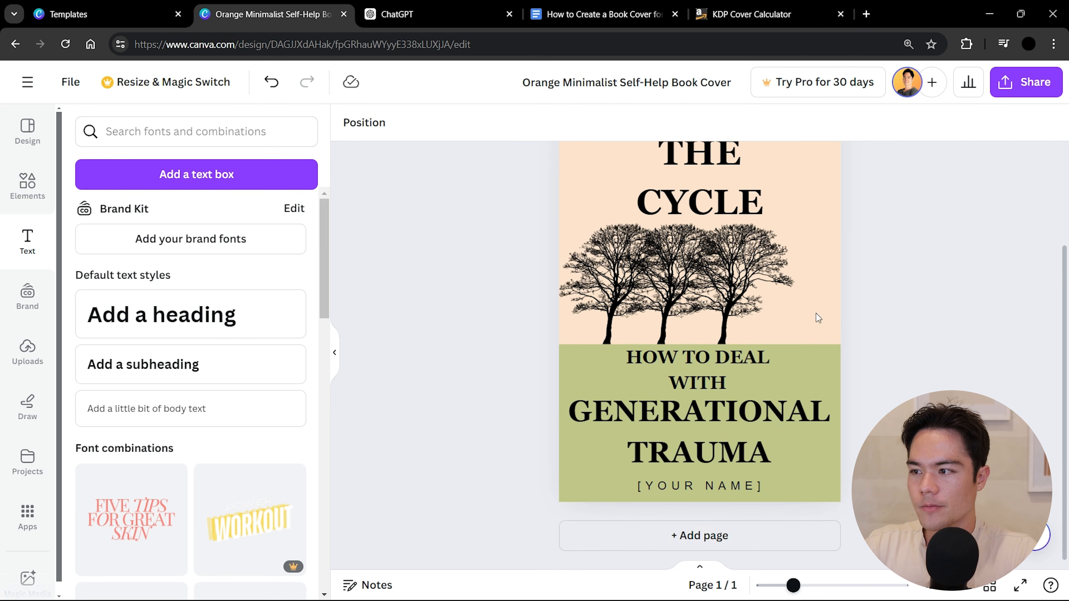
left_click(722, 376)
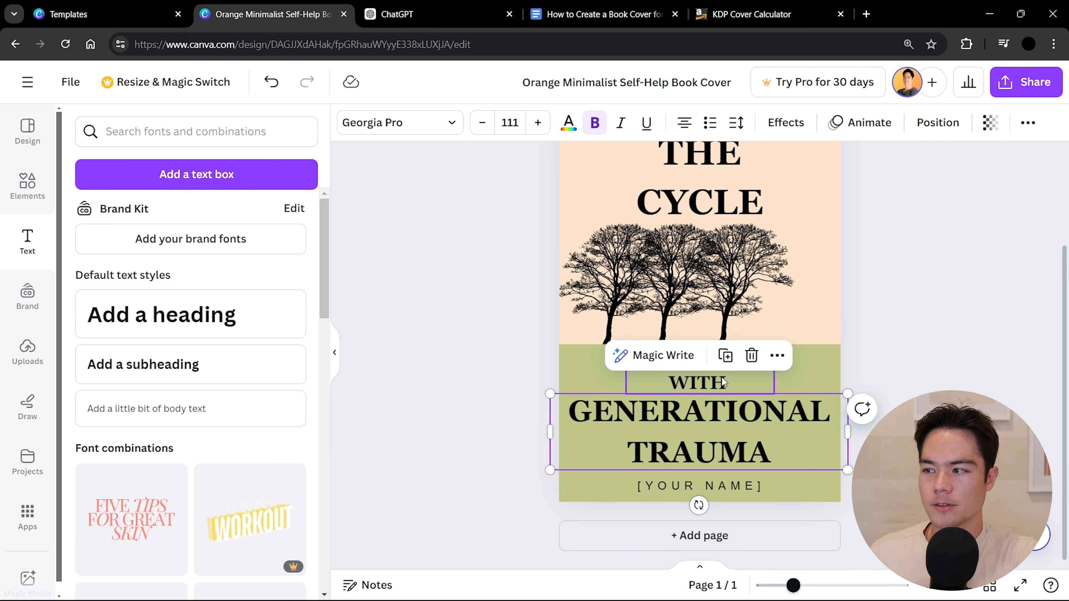
left_click(947, 354)
scroll(947, 357, "up", 4)
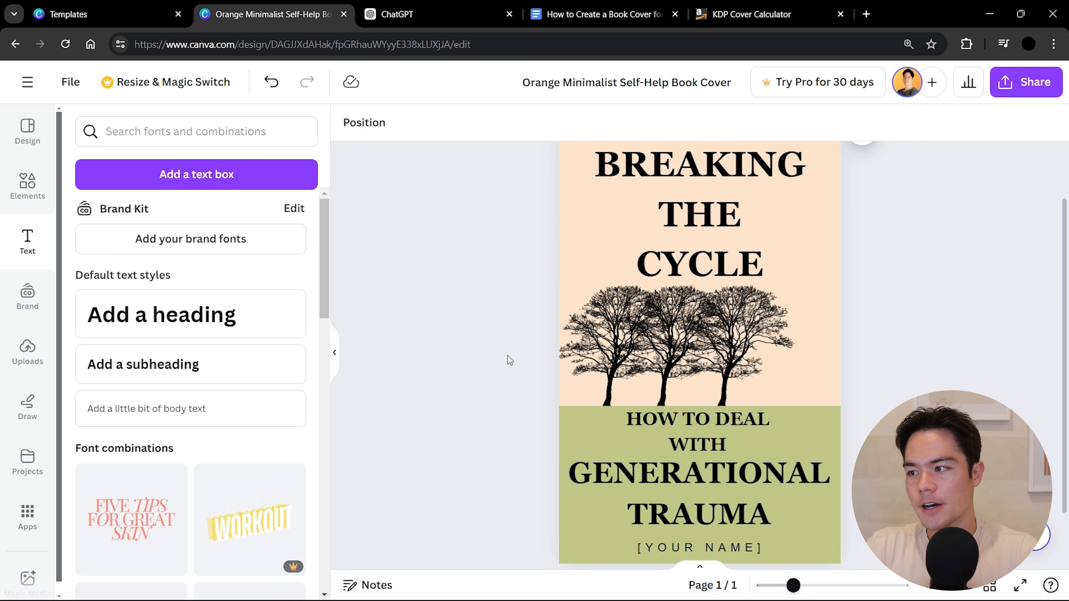
Search the graphic elements for "FLOWER" and browse the recommended black line-art flowers.
left_click(190, 131)
type("FLOWE")
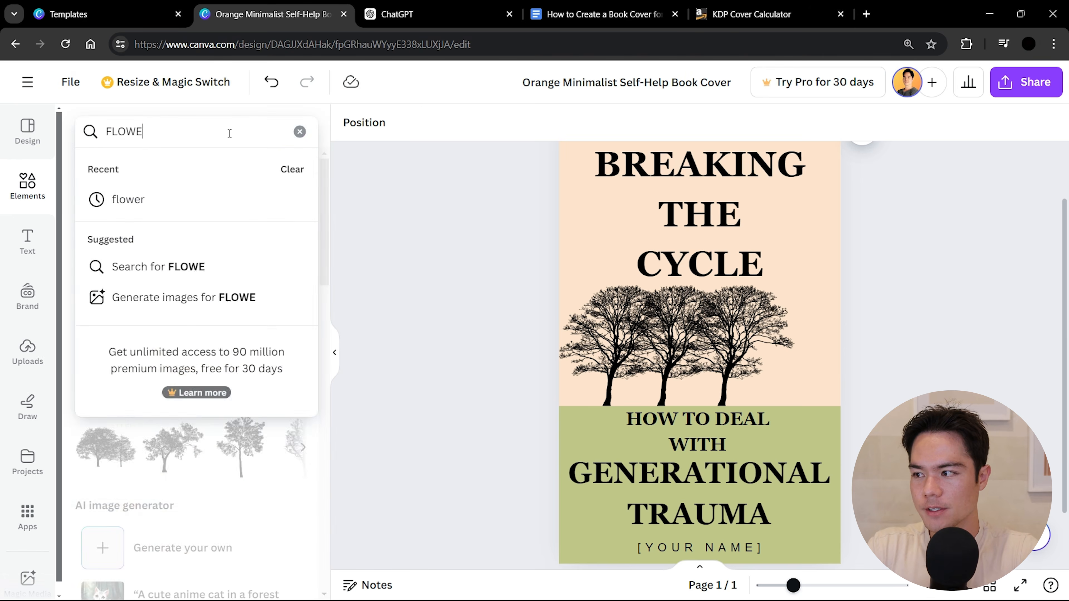
type("R")
key("Return")
left_click(290, 249)
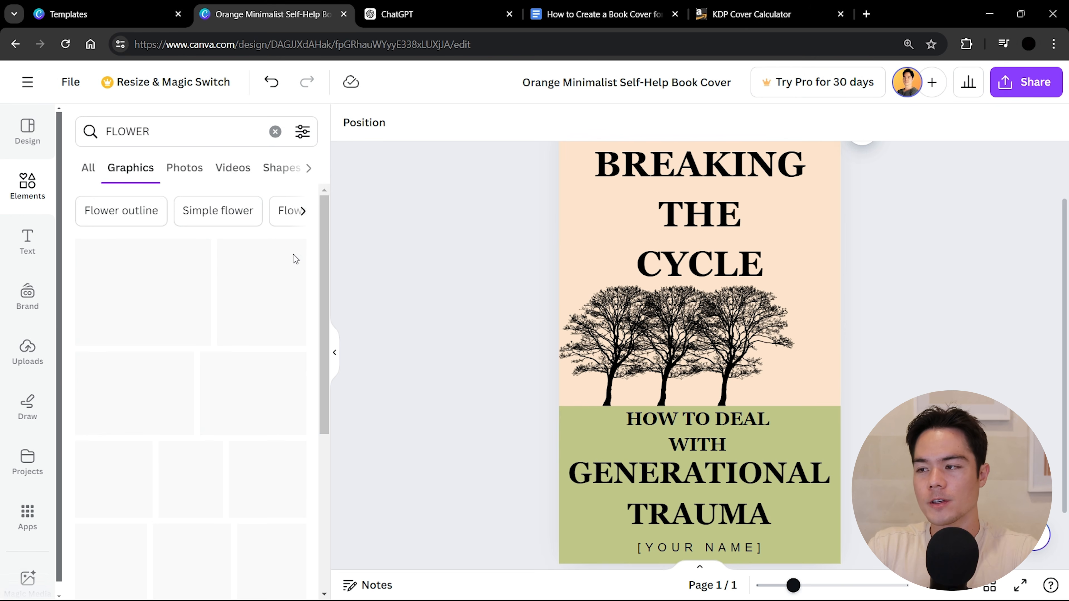
scroll(258, 301, "down", 3)
scroll(258, 302, "down", 10)
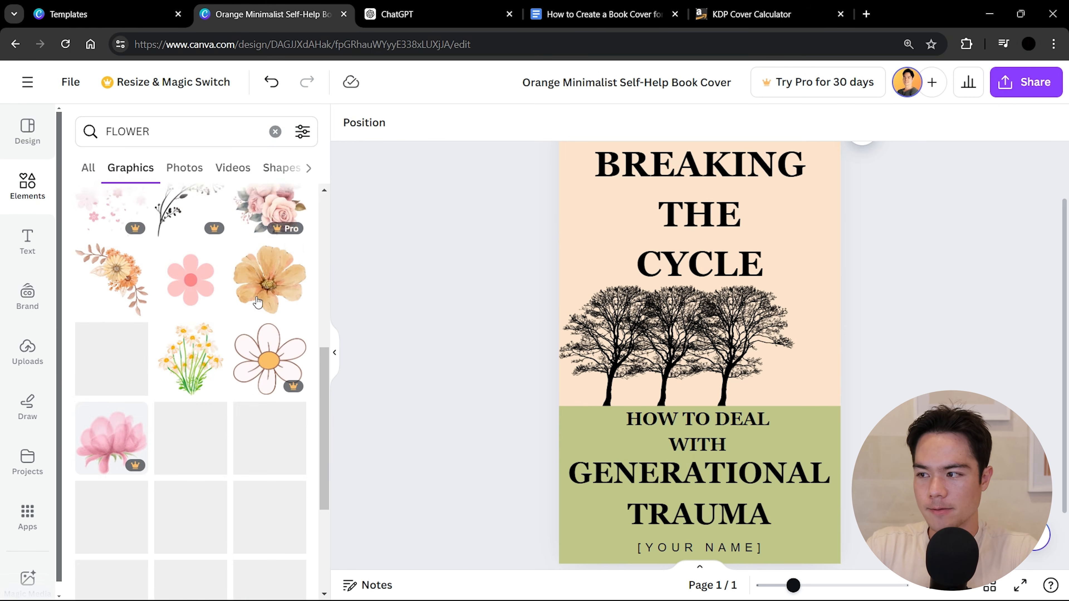
left_click(199, 392)
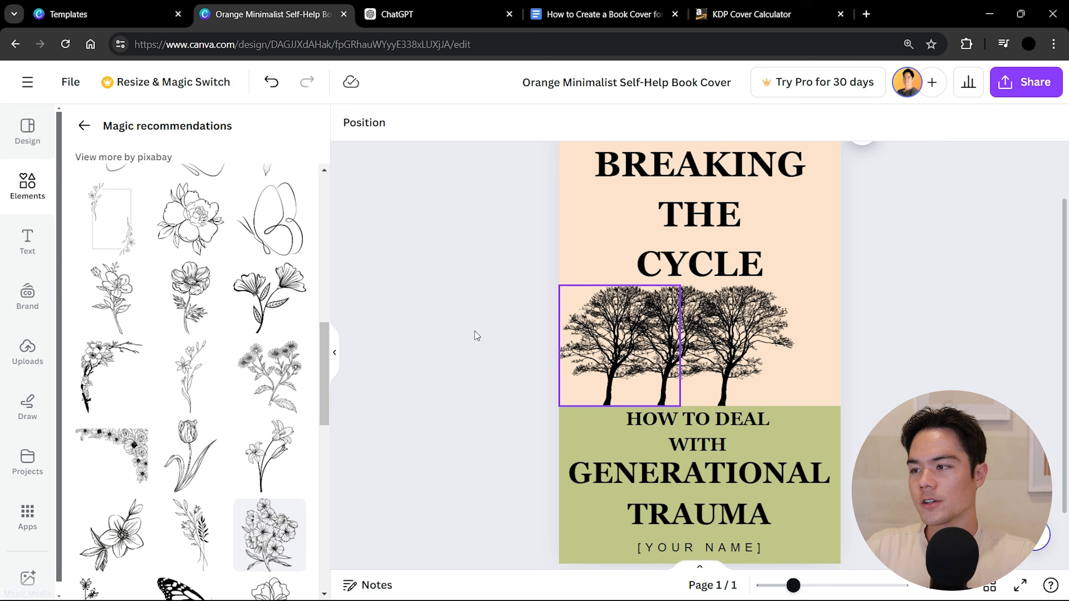
Add a line-art flower with a stem and leaves, shrink it and stand it beside the trees at the green block's upper edge.
left_click(195, 309)
left_click_drag(689, 380, 788, 373)
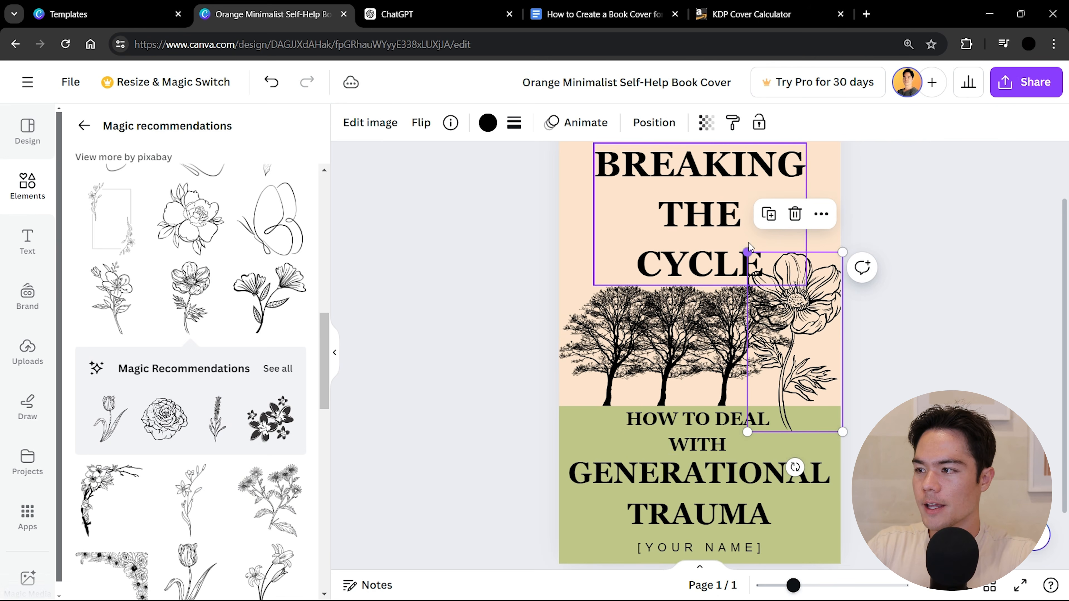
left_click_drag(748, 249, 814, 353)
left_click_drag(815, 374, 788, 371)
left_click(877, 382)
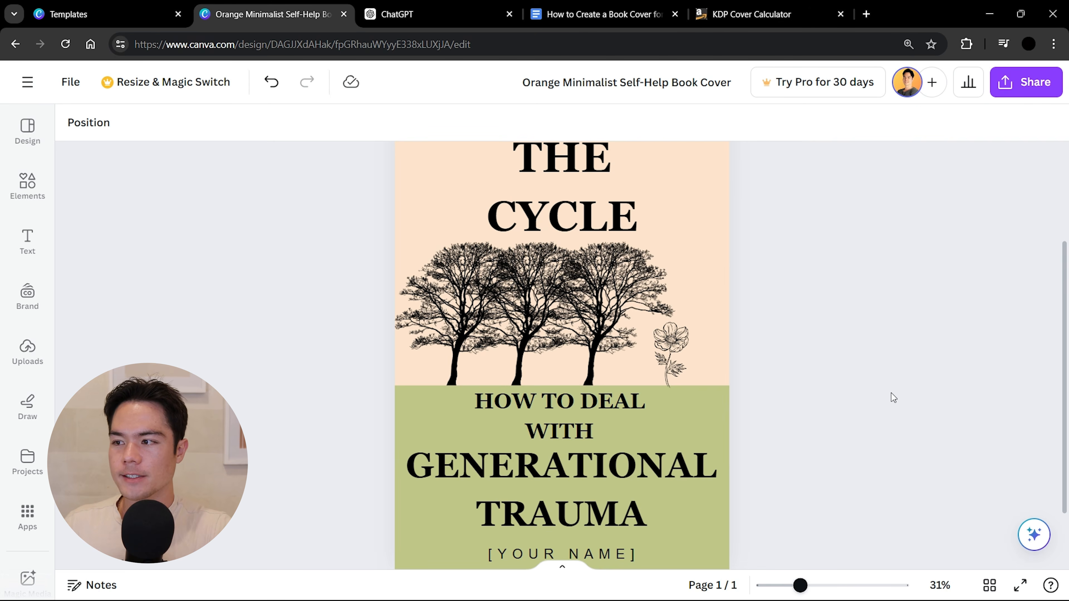
Download the finished book cover as a PNG file.
scroll(883, 398, "up", 1)
scroll(875, 400, "down", 3)
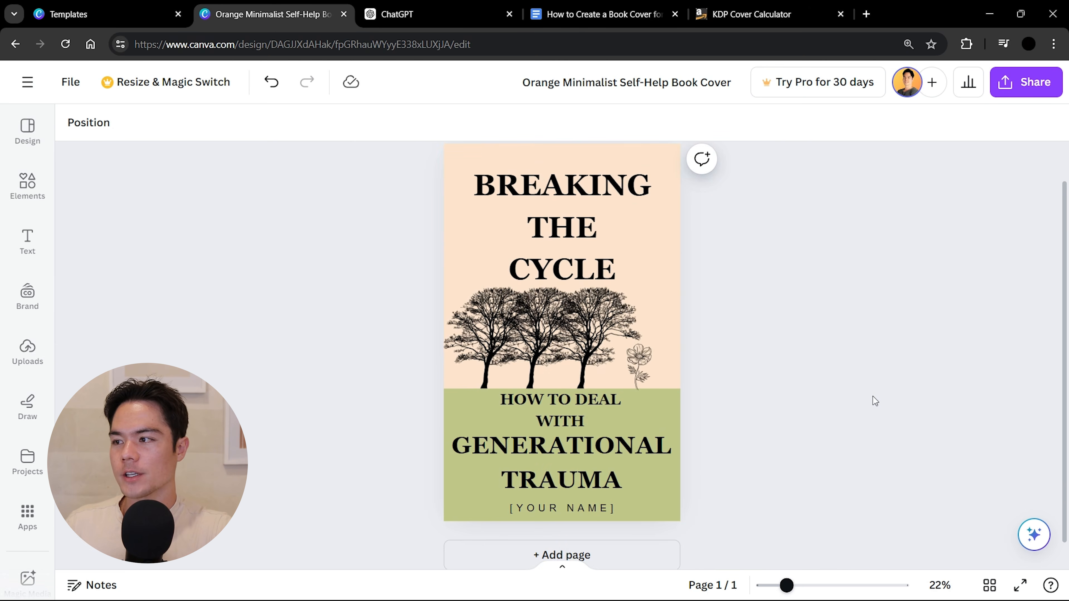
left_click(1023, 82)
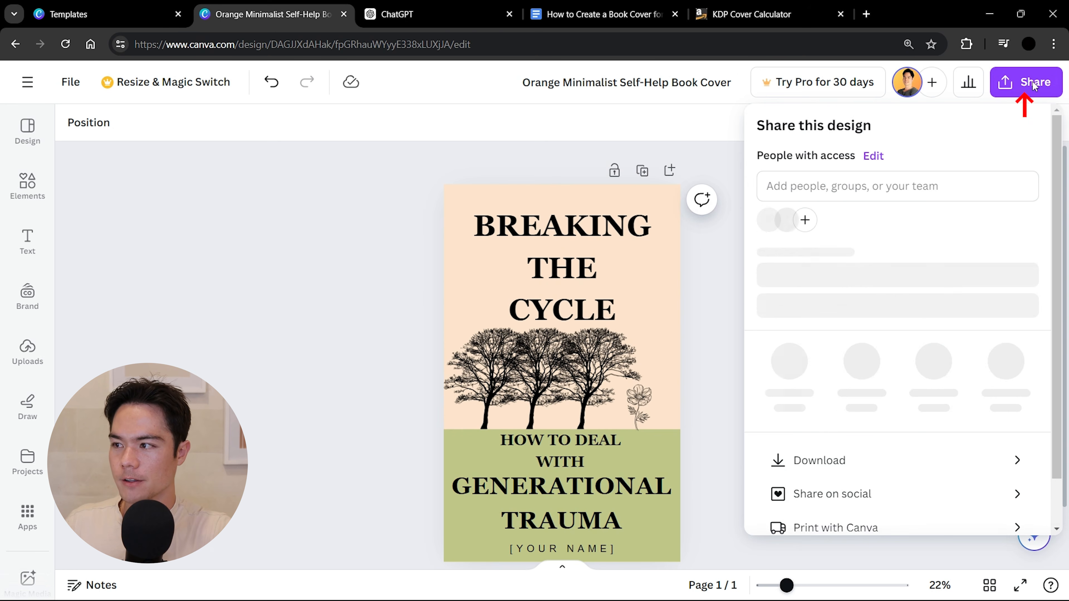
left_click(816, 471)
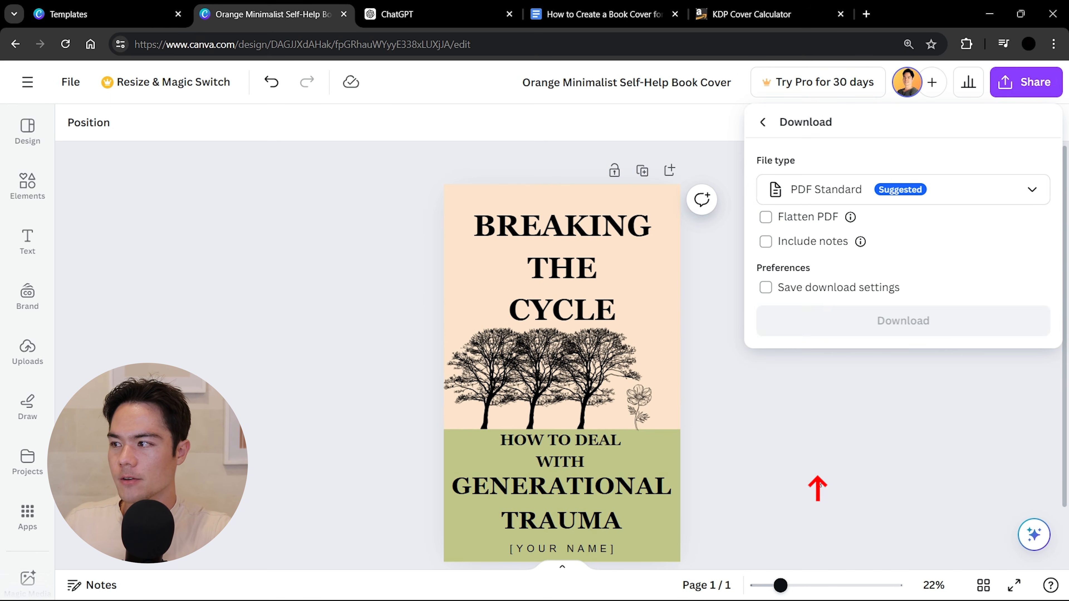
left_click(801, 189)
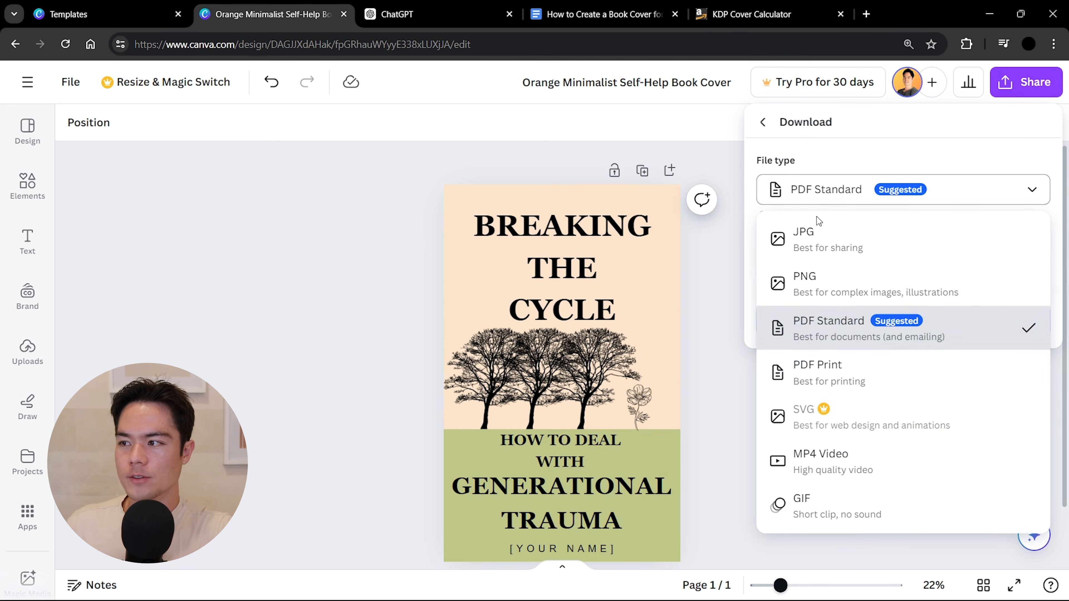
left_click(836, 284)
left_click(870, 397)
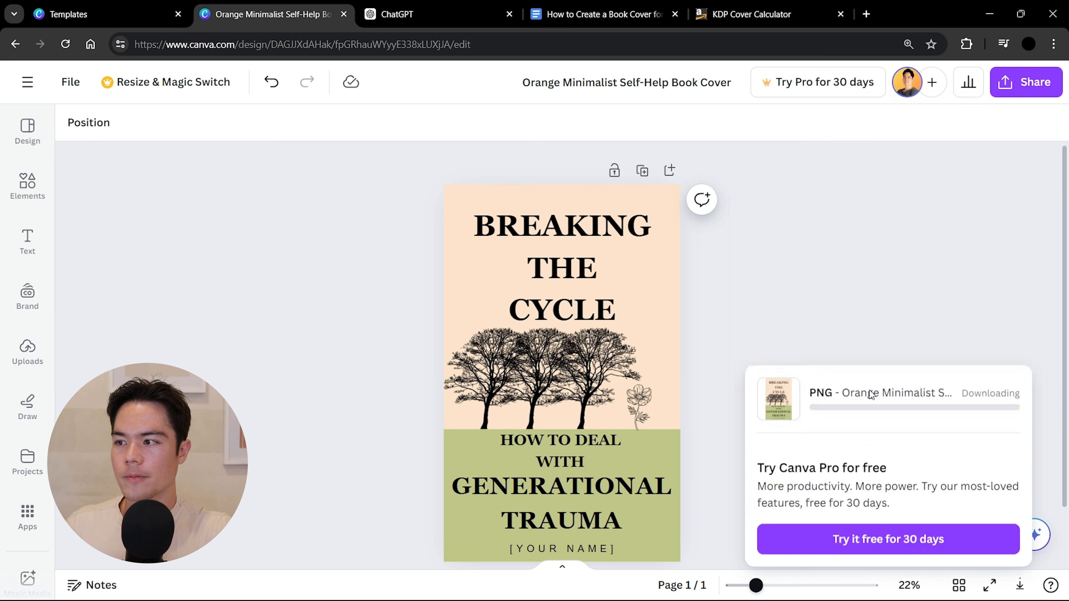
Open the downloaded cover image "Orange Minimalist Self-Help Book Cover.png" to check it, and close the viewer.
mouse_move(935, 109)
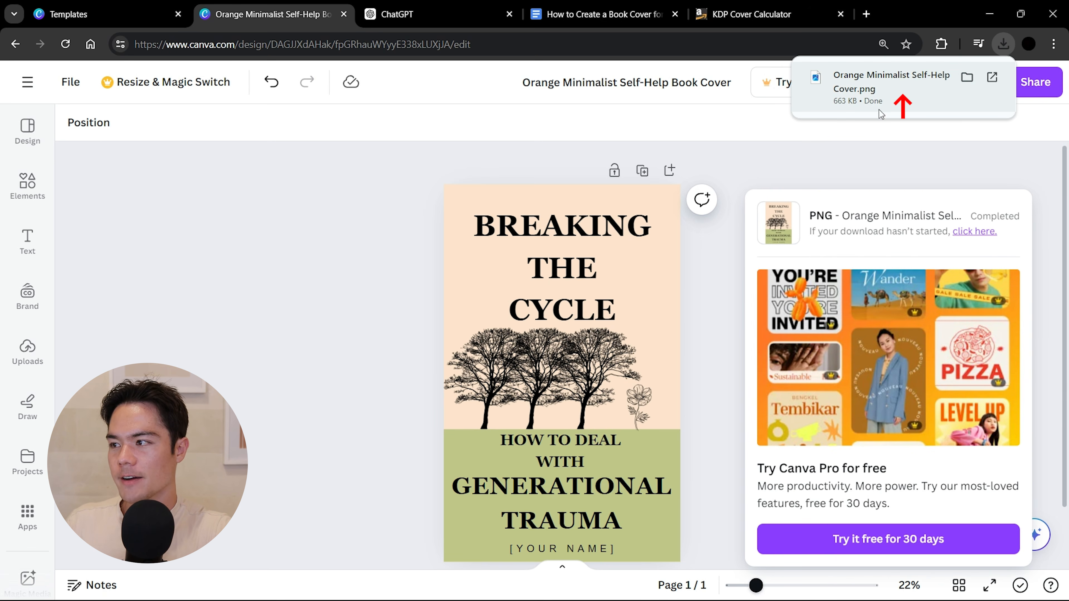
left_click(884, 96)
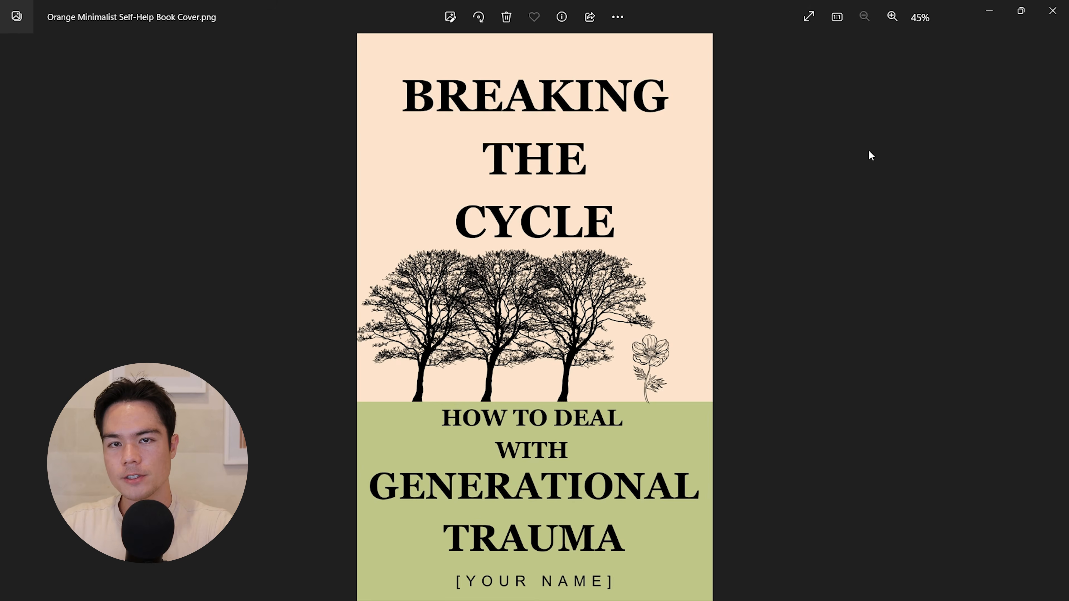
left_click(1052, 11)
left_click(860, 151)
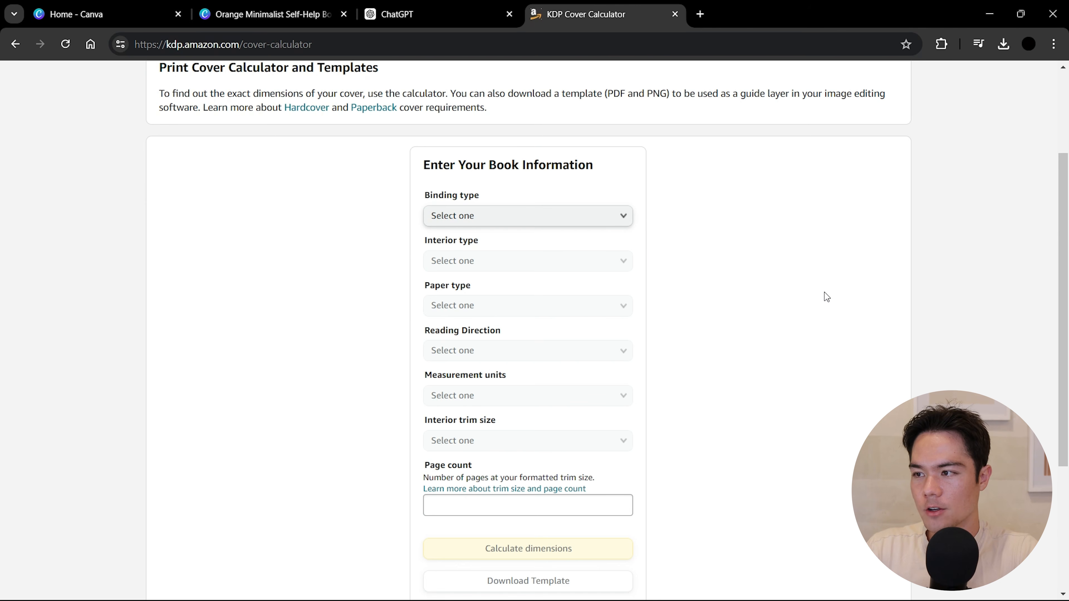
In the KDP Cover Calculator, set the binding to Paperback, the interior to Black & white and the paper to White paper.
left_click(599, 219)
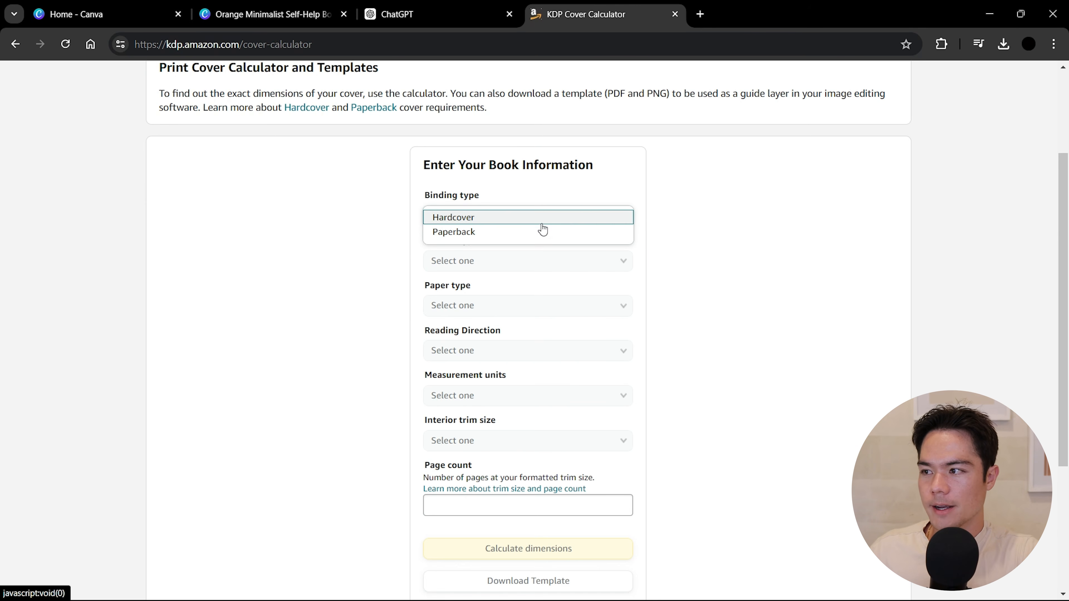
left_click(531, 232)
left_click(523, 270)
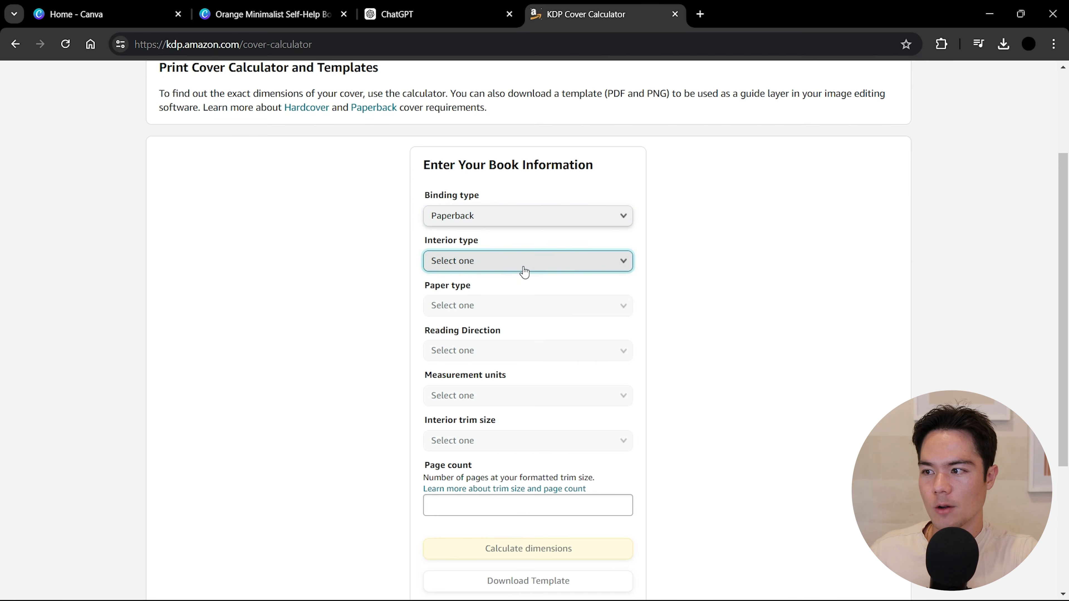
left_click(507, 265)
left_click(504, 306)
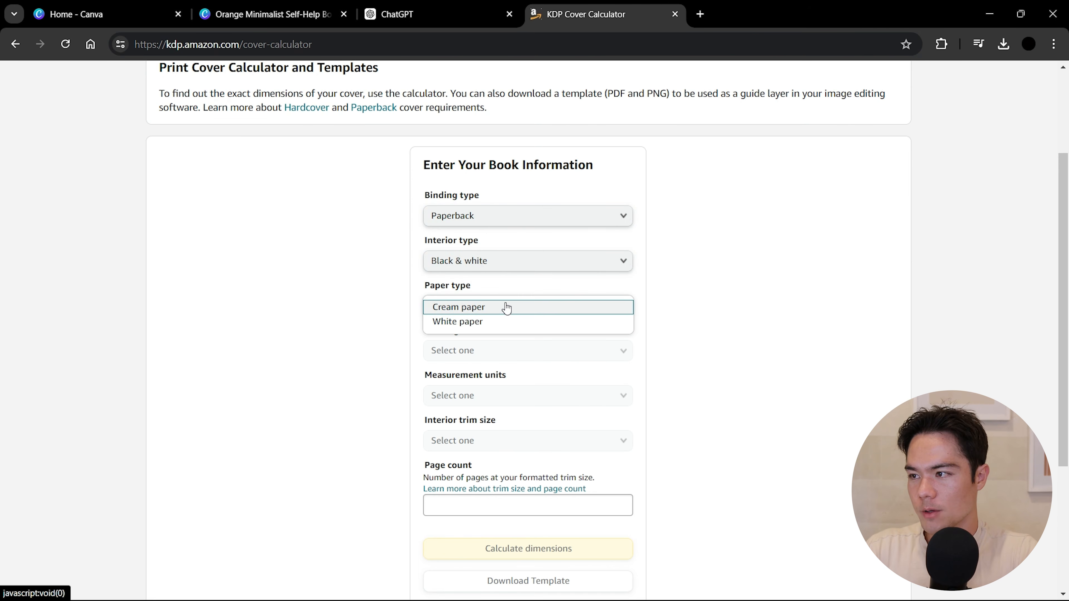
left_click(494, 323)
Set the reading direction to Left to Right, the measurement units to Inches and the interior trim size to 6 x 9 in.
left_click(496, 349)
left_click(485, 357)
left_click(480, 401)
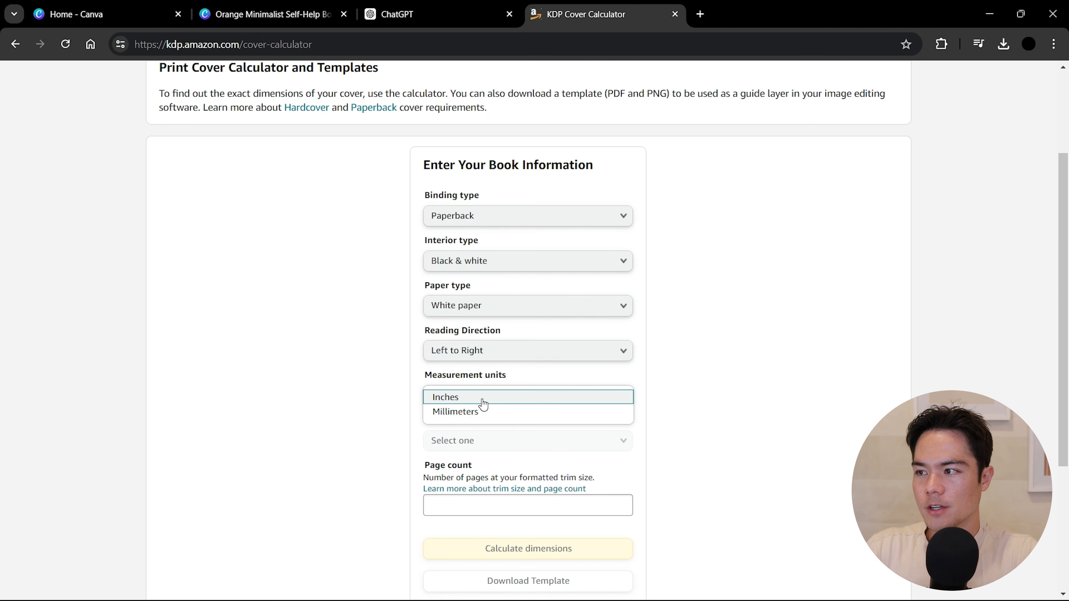
left_click(483, 402)
left_click(482, 440)
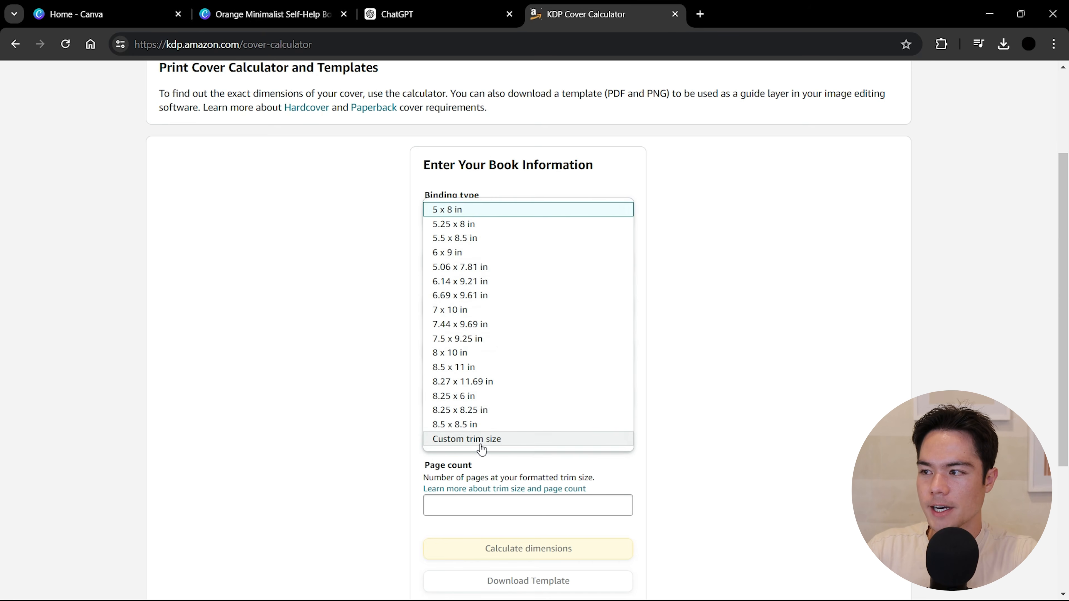
left_click(454, 260)
Set the page count to 200 and calculate the cover dimensions.
left_click(501, 504)
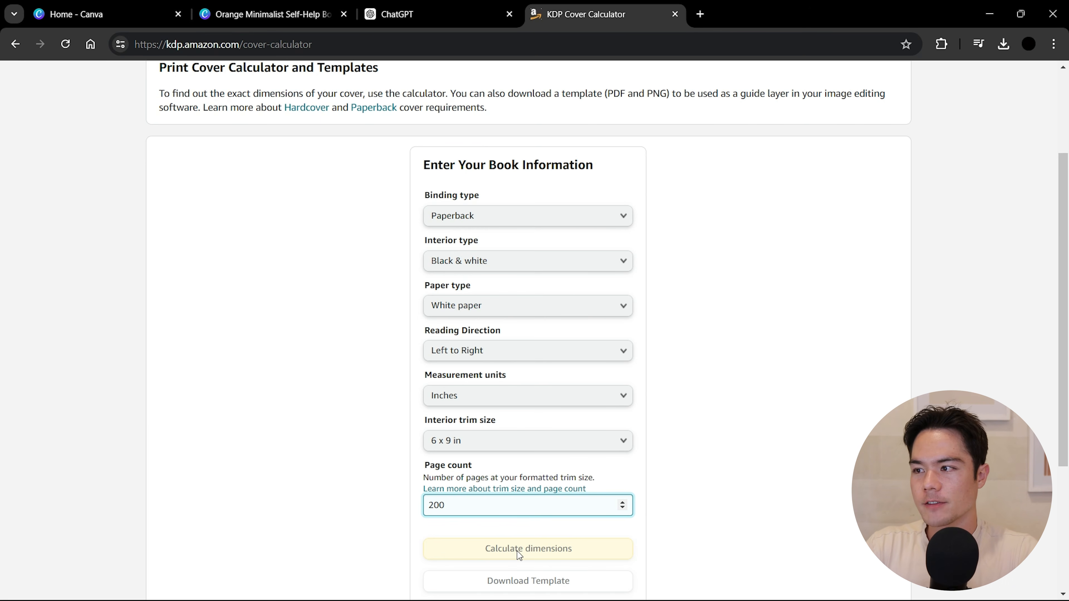
scroll(518, 526, "down", 2)
left_click(530, 477)
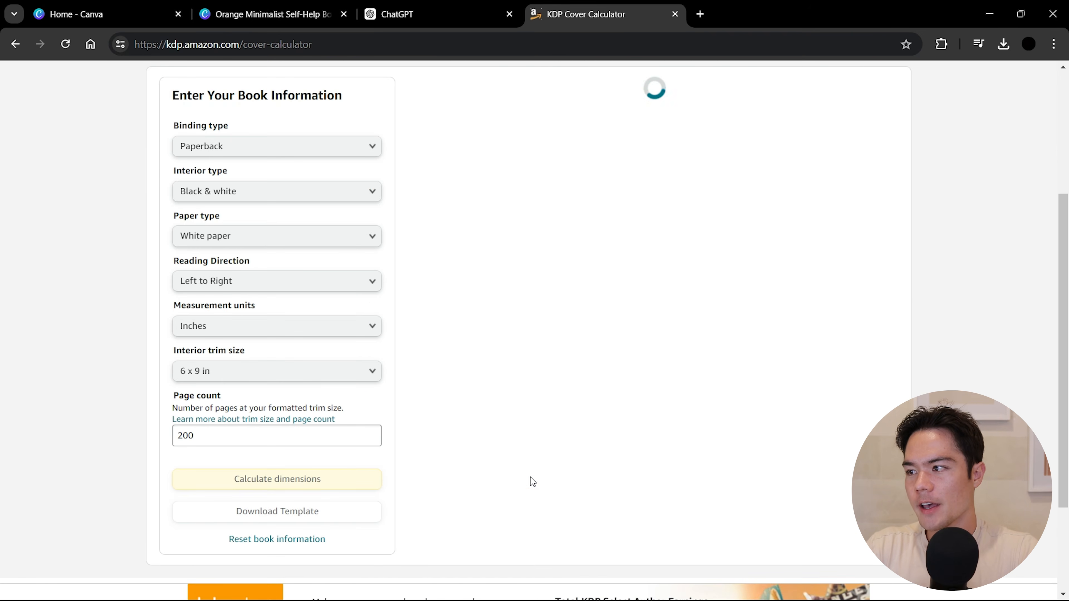
scroll(529, 477, "up", 2)
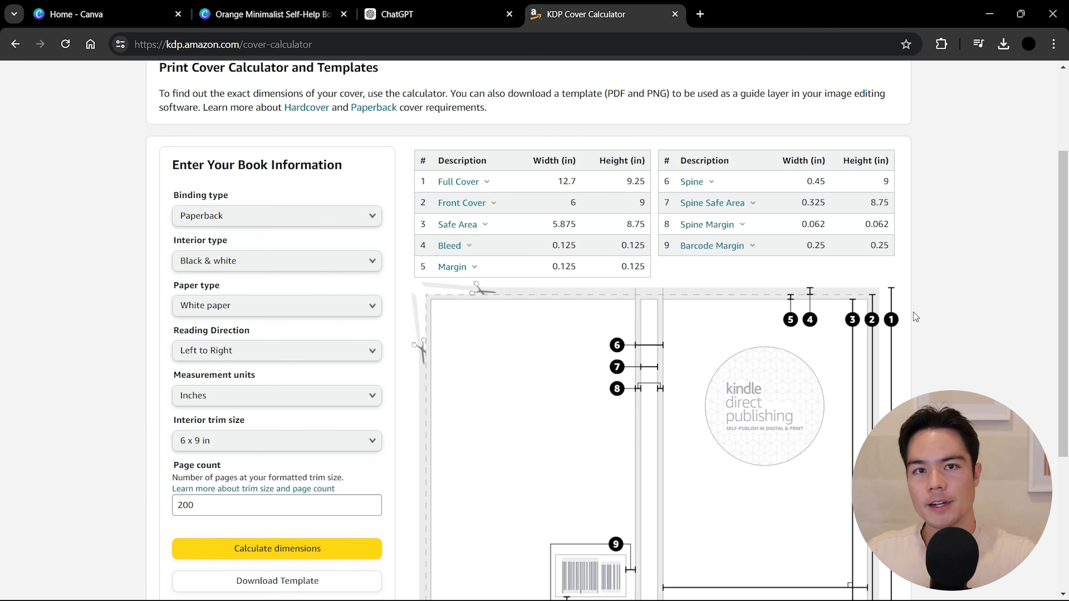
scroll(913, 312, "down", 2)
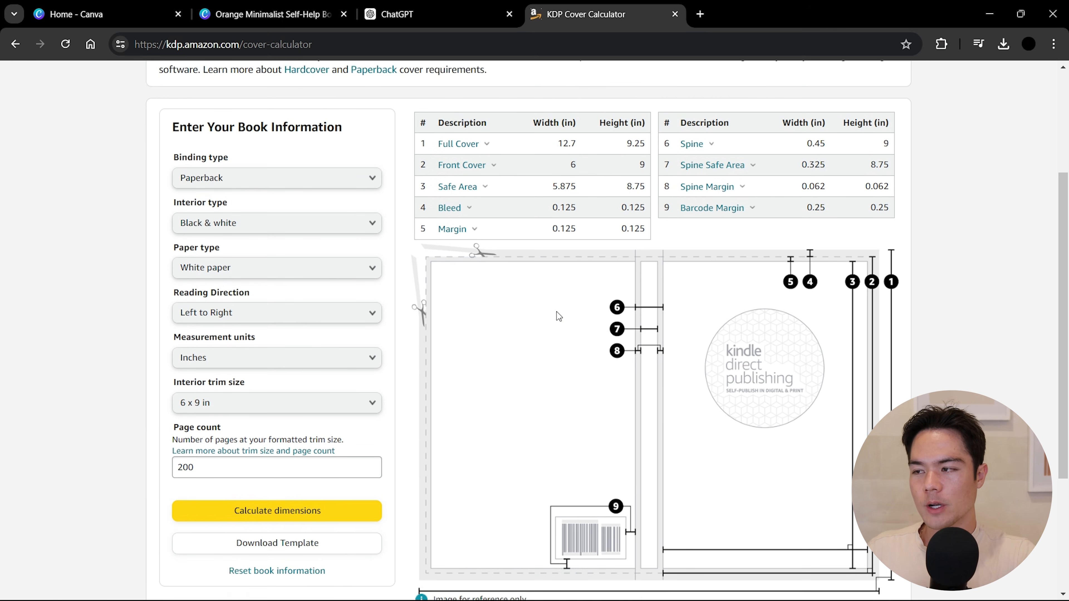
Download the cover template and open PAPERBACK_6.000x9.000_150_BW_WHITE_en_US.png to check its overall dimensions.
left_click(260, 519)
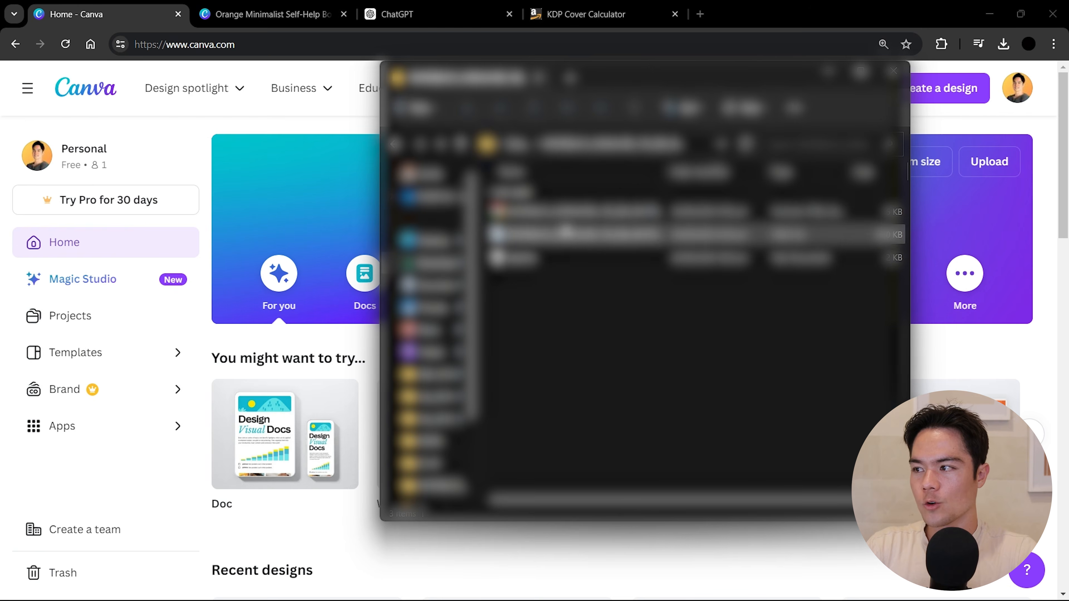
double_click(567, 231)
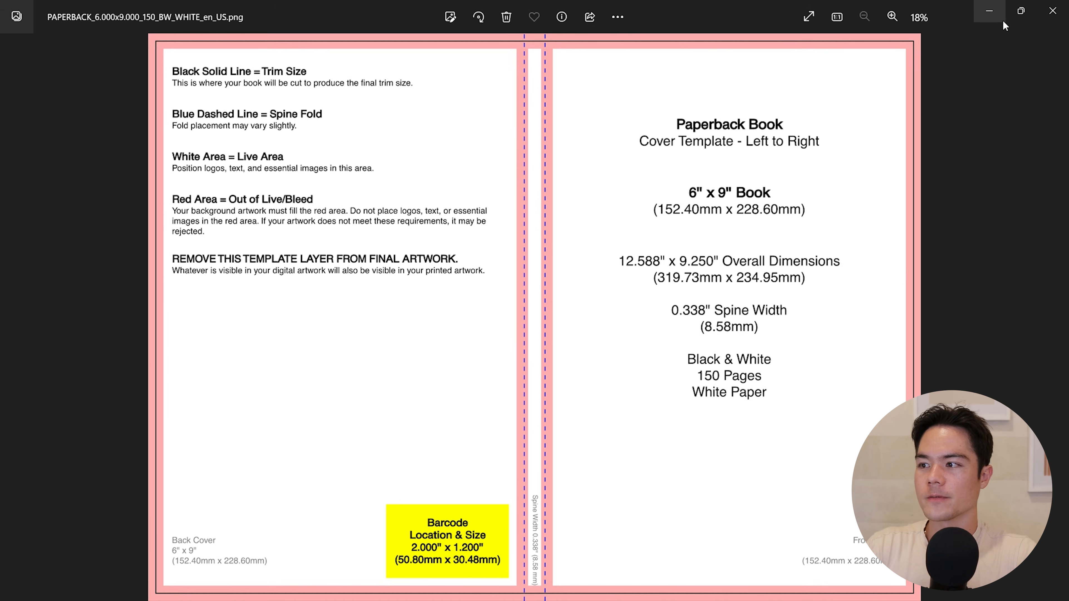
left_click(809, 17)
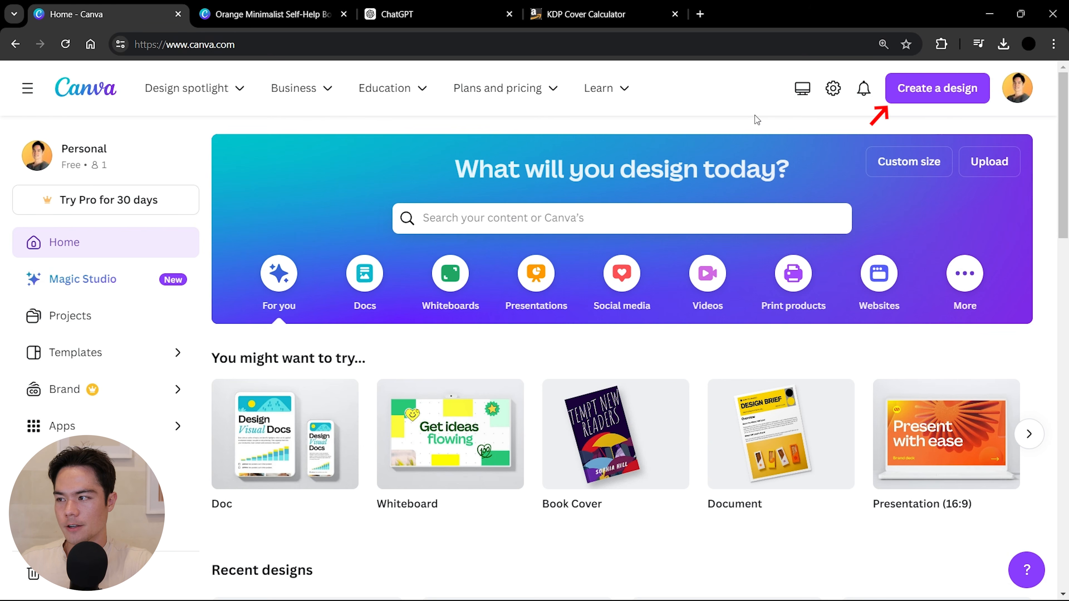
In Canva, create a new custom-size design 12.588 in wide and 9.250 in high.
left_click(947, 88)
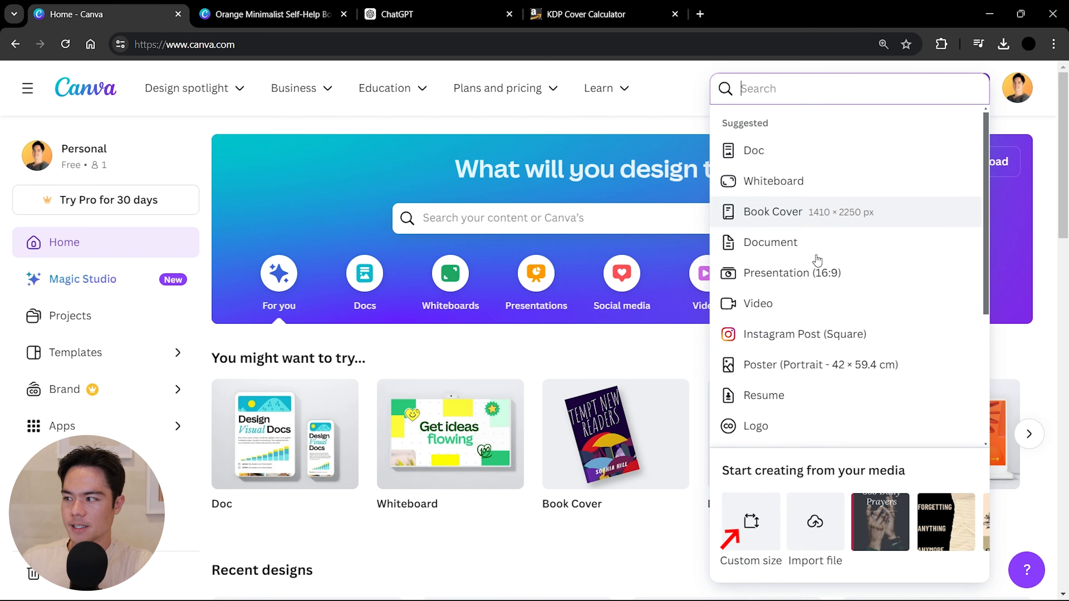
left_click(751, 522)
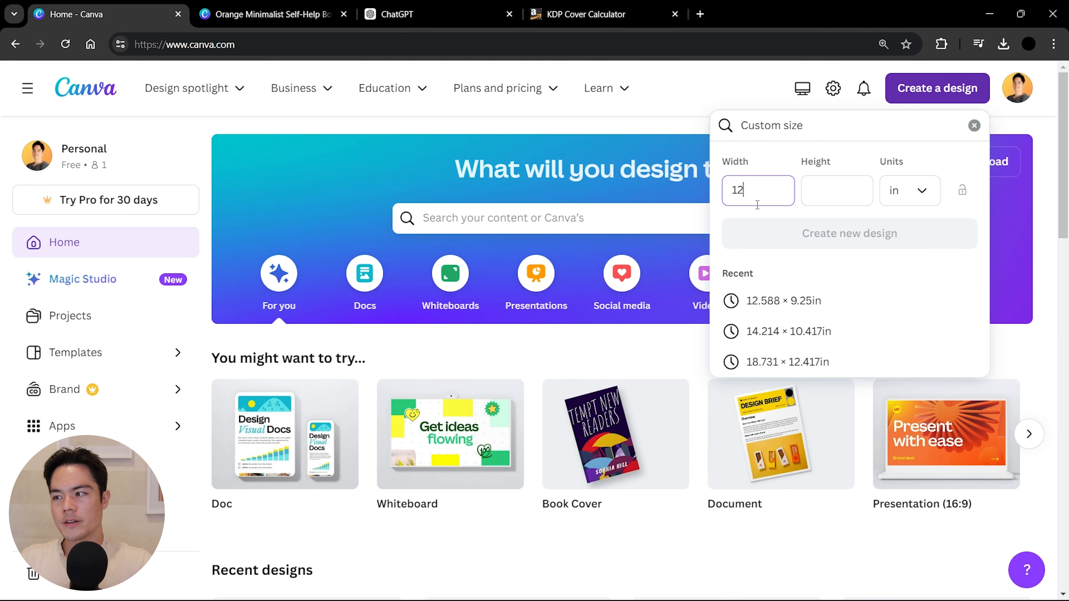
type(".588")
left_click(832, 192)
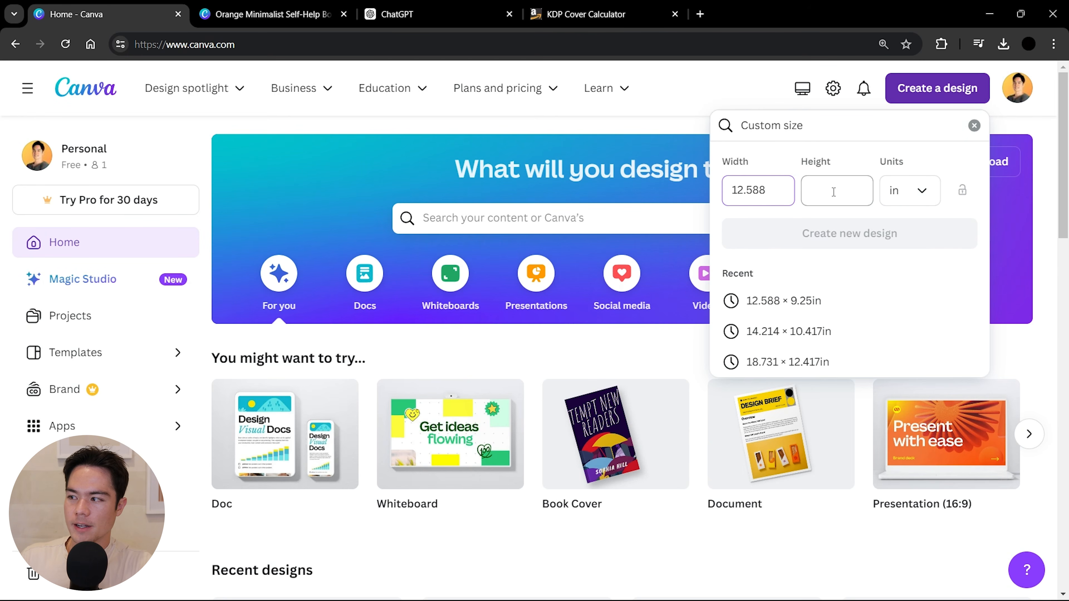
type("9.250")
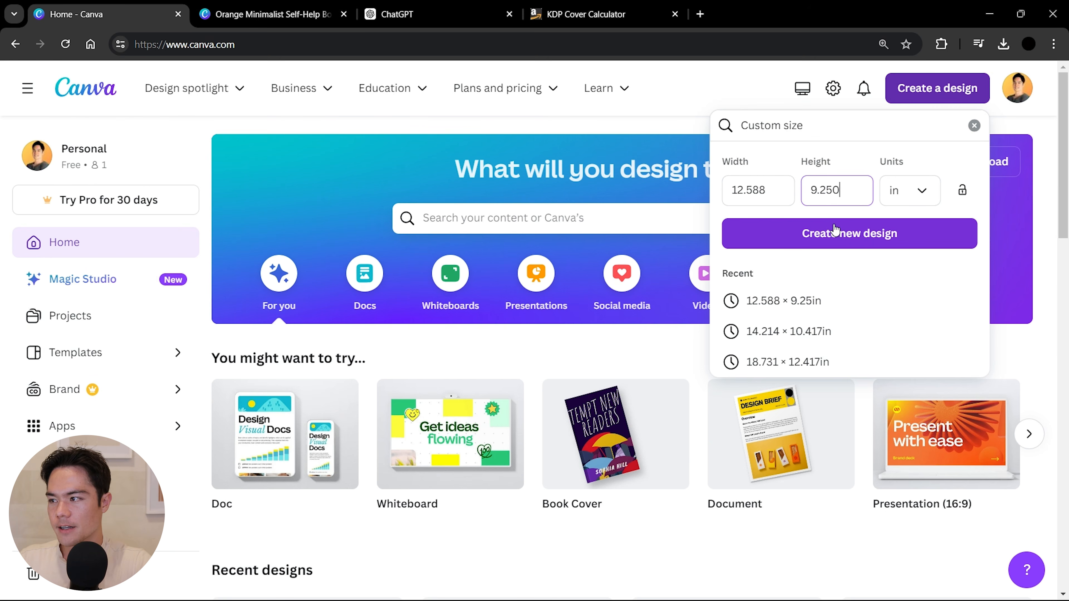
left_click(851, 234)
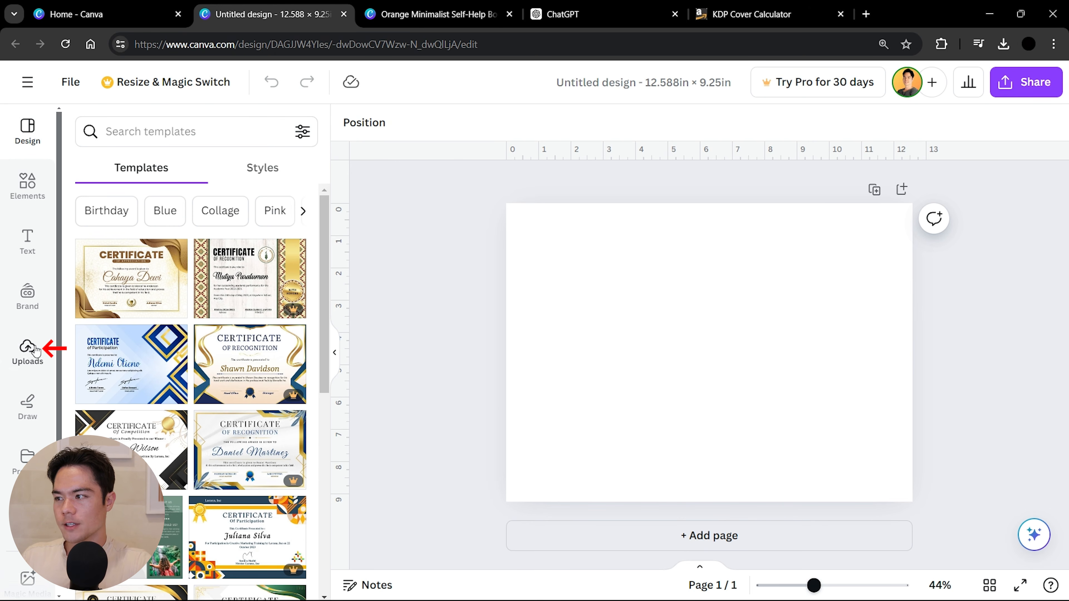
Place the uploaded paperback cover template image on the blank page and enlarge it to fill the whole page.
left_click(27, 348)
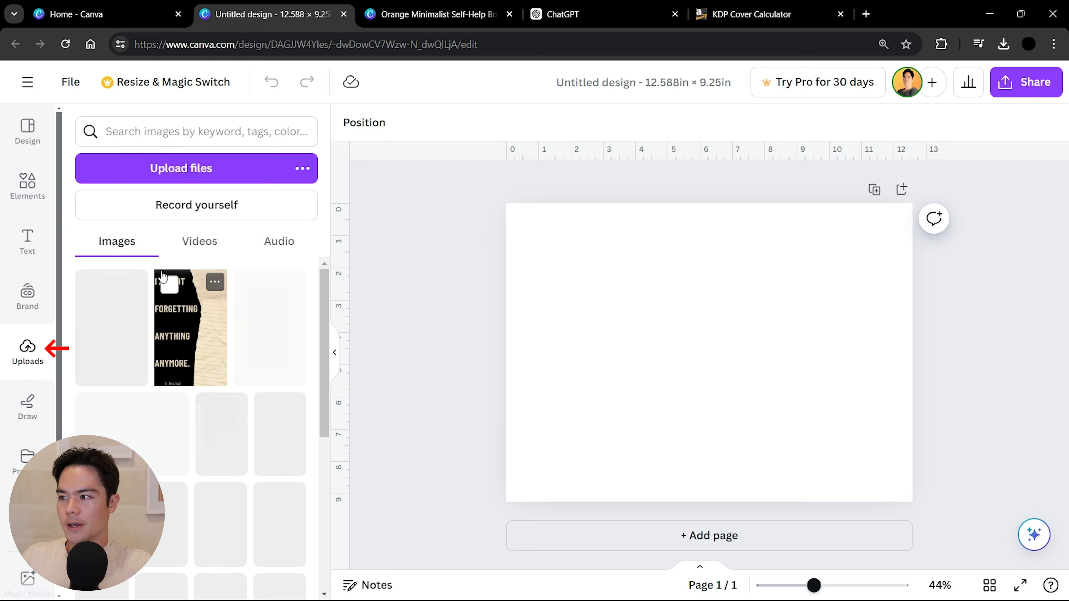
left_click(133, 416)
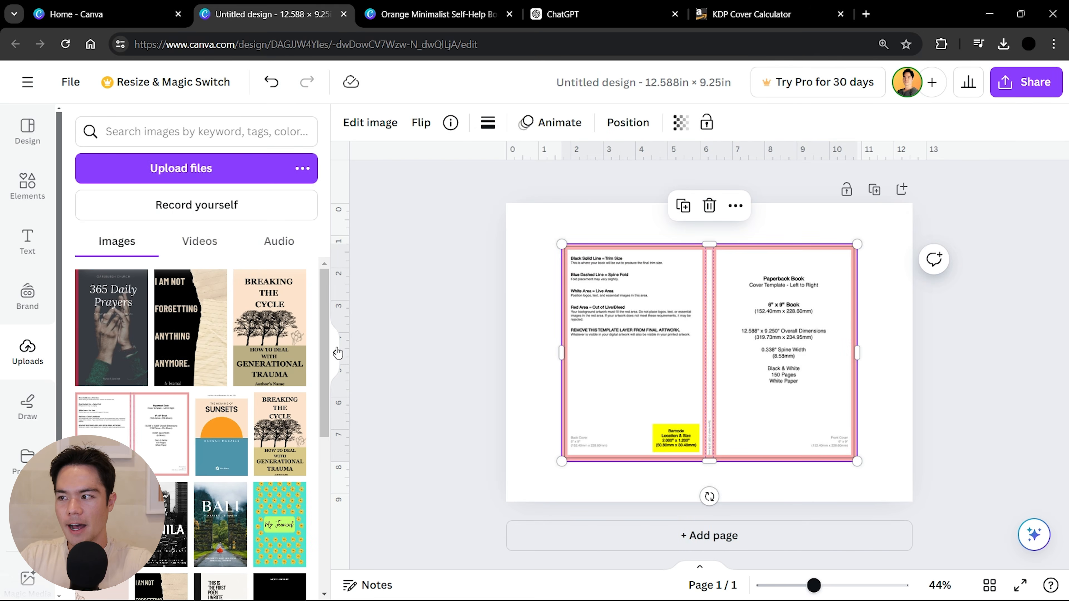
left_click(334, 353)
left_click_drag(534, 359, 479, 319)
left_click_drag(665, 422, 783, 504)
left_click(857, 481)
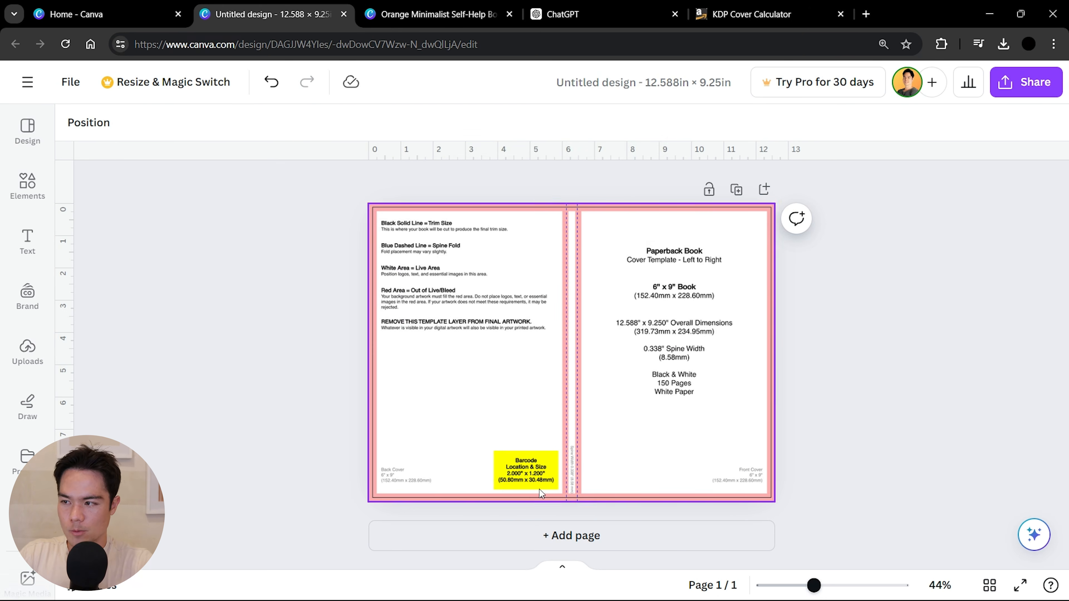
Upload the exported front cover image to the design's uploaded images.
left_click(29, 353)
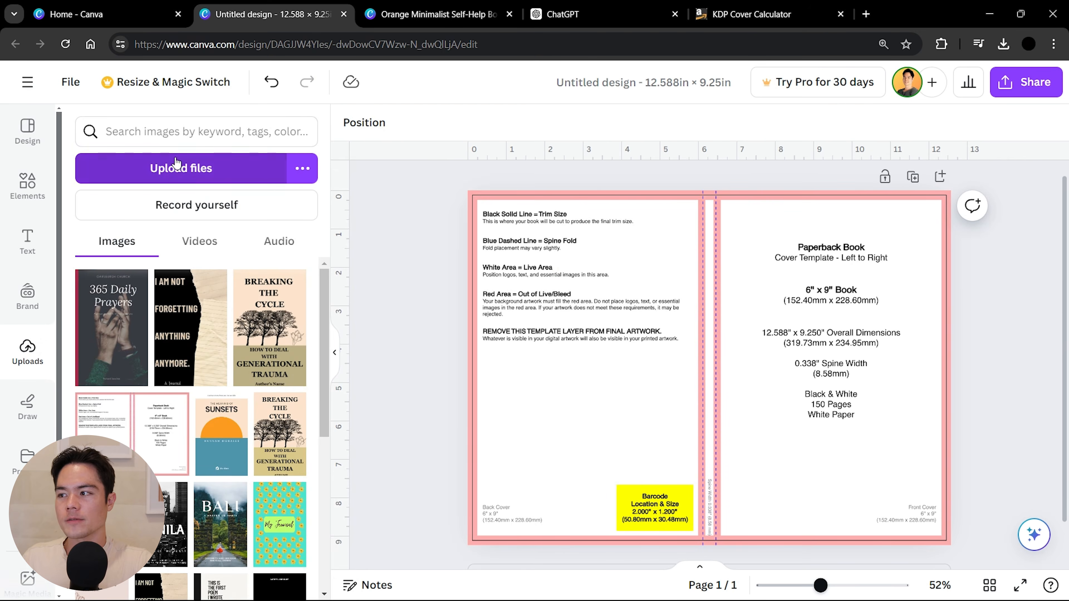
left_click(174, 159)
double_click(238, 124)
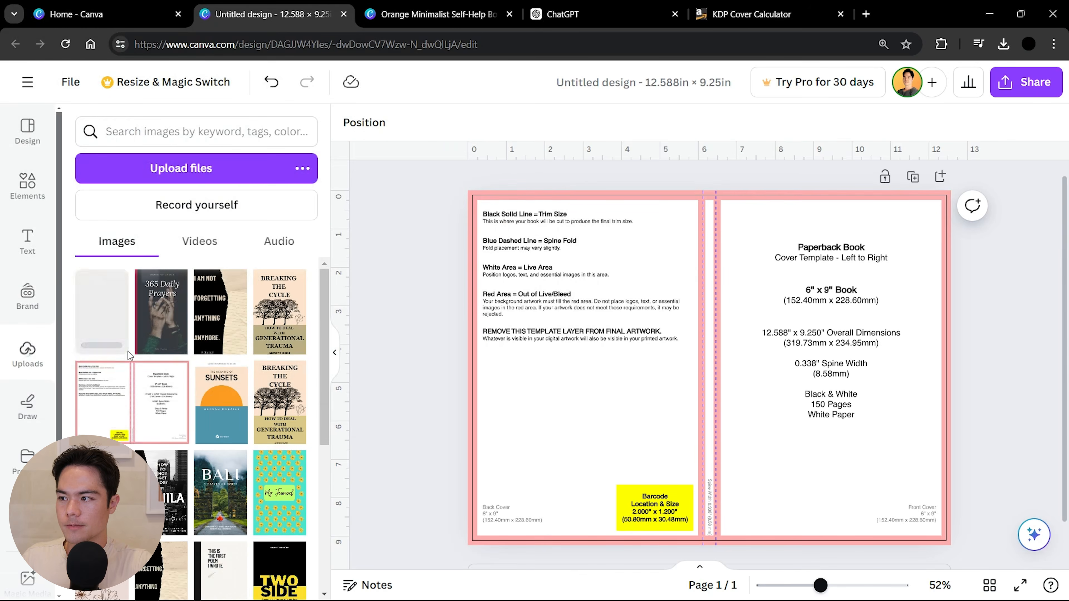